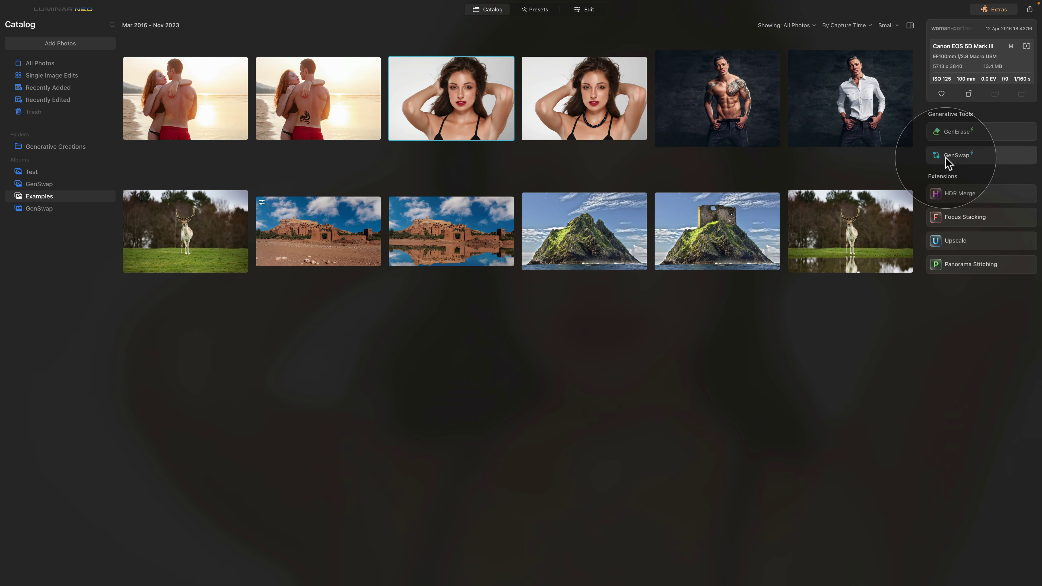
Open the selected portrait of the dark-haired woman in GenSwap
{"action": "left_click", "coordinate": [952, 162]}
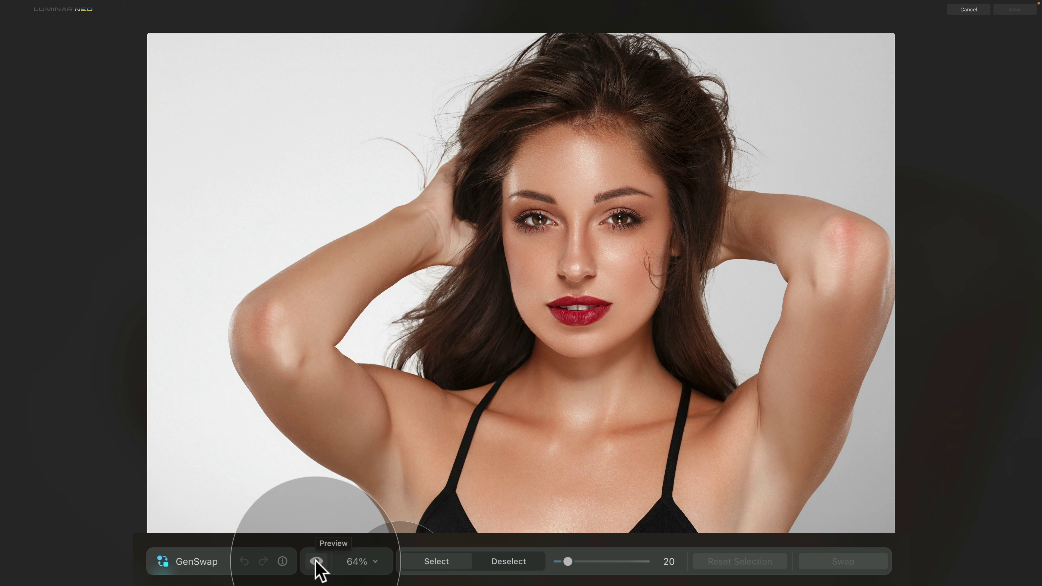
{"action": "left_click", "coordinate": [372, 569]}
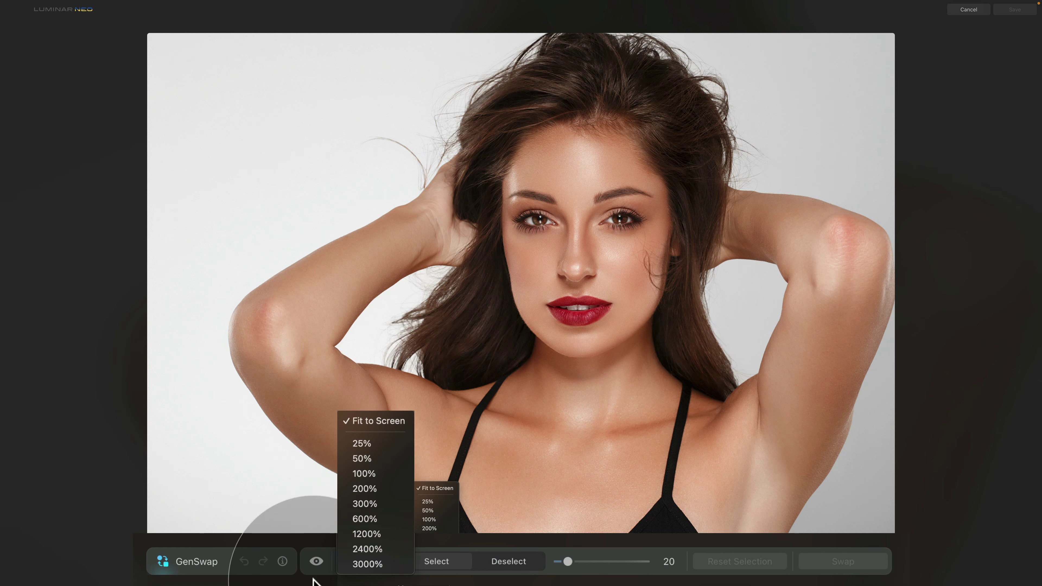
{"action": "left_click", "coordinate": [378, 420]}
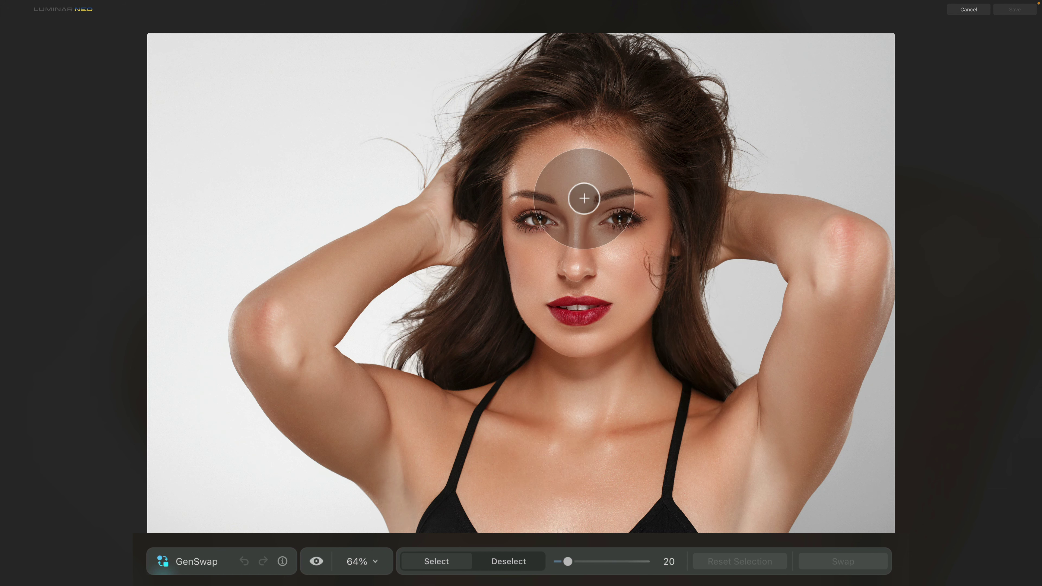
{"action": "scroll", "coordinate": [584, 199], "scroll_direction": "up", "scroll_amount": 2}
{"action": "scroll", "coordinate": [585, 199], "scroll_direction": "up", "scroll_amount": 2}
{"action": "scroll", "coordinate": [632, 219], "scroll_direction": "up", "scroll_amount": 1}
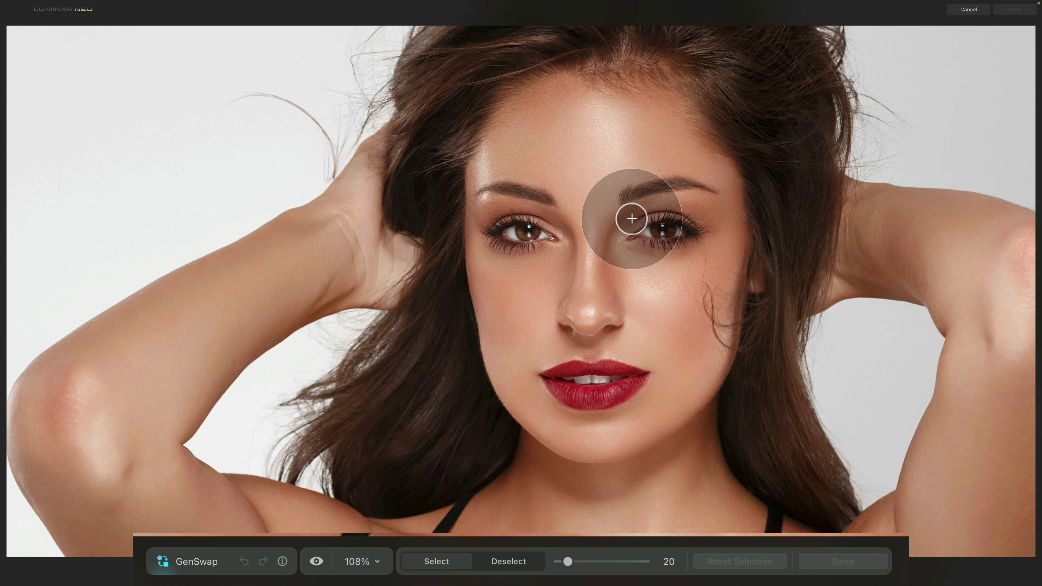
{"action": "scroll", "coordinate": [632, 218], "scroll_direction": "down", "scroll_amount": 3}
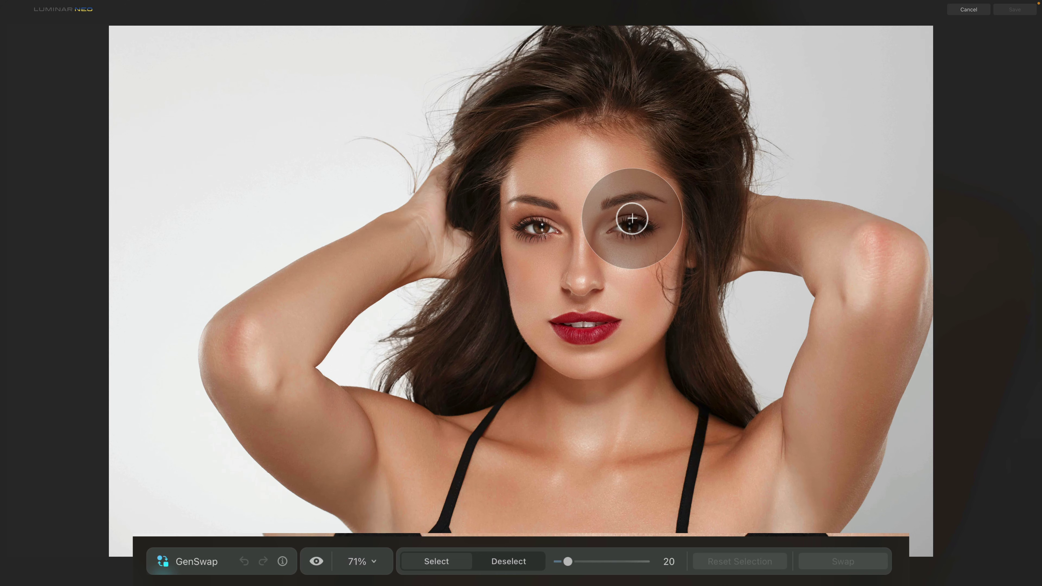
{"action": "scroll", "coordinate": [631, 219], "scroll_direction": "down", "scroll_amount": 1}
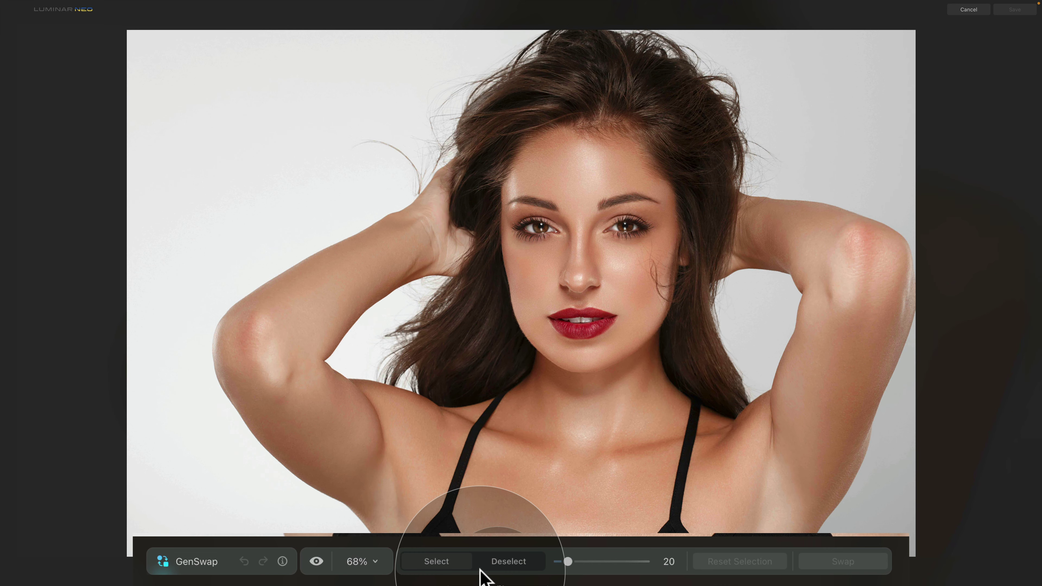
{"action": "scroll", "coordinate": [536, 475], "scroll_direction": "down", "scroll_amount": 1}
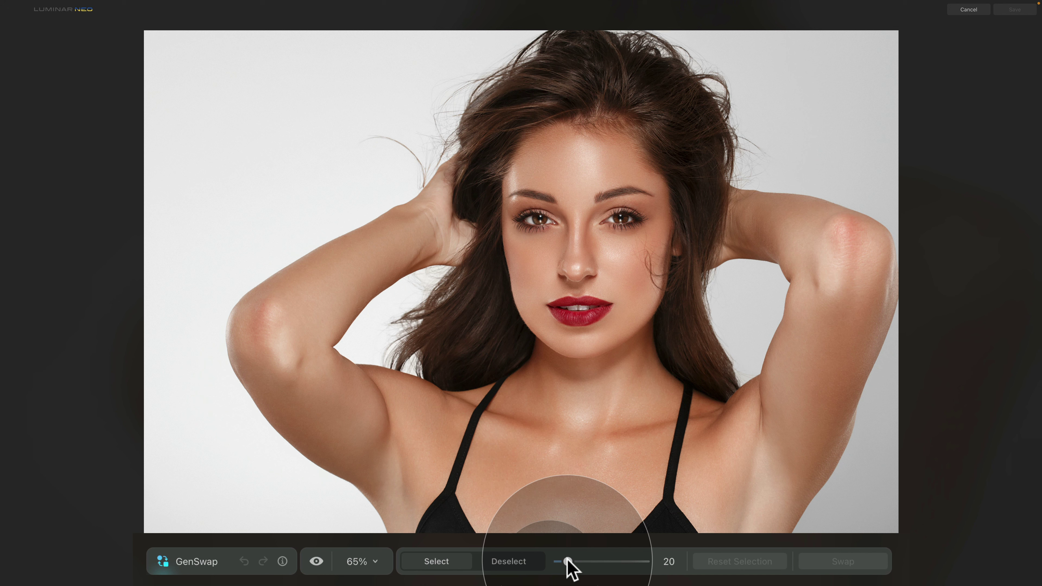
Enlarge the selection brush to 51
{"action": "left_click_drag", "start_coordinate": [568, 562], "coordinate": [586, 561]}
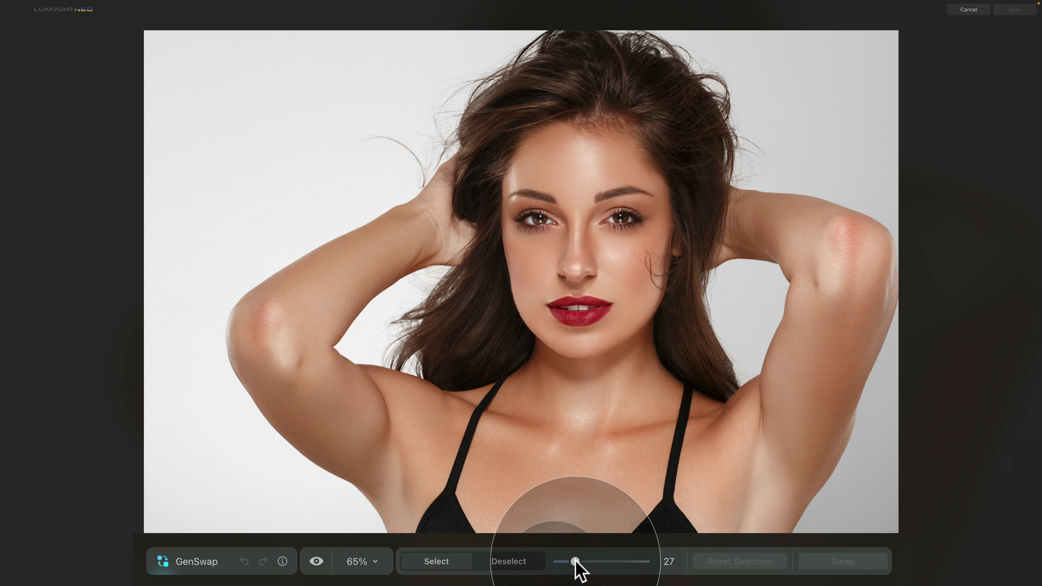
{"action": "key", "text": "bracketright"}
{"action": "key", "text": "bracketright"}
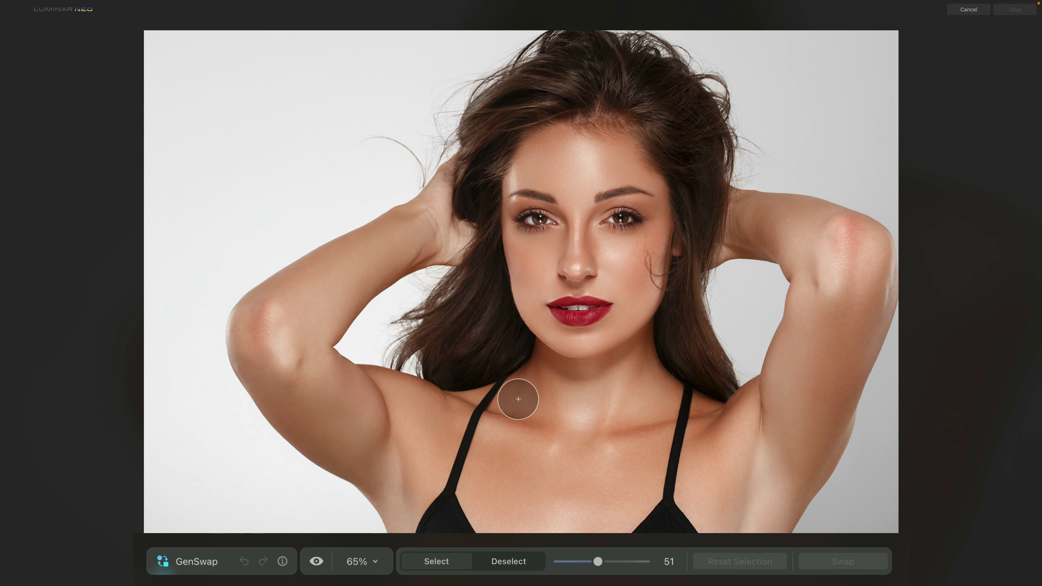
Paint a U-shaped selection around the woman's neckline and trim its inner edge with the Deselect brush
{"action": "left_click", "coordinate": [515, 369]}
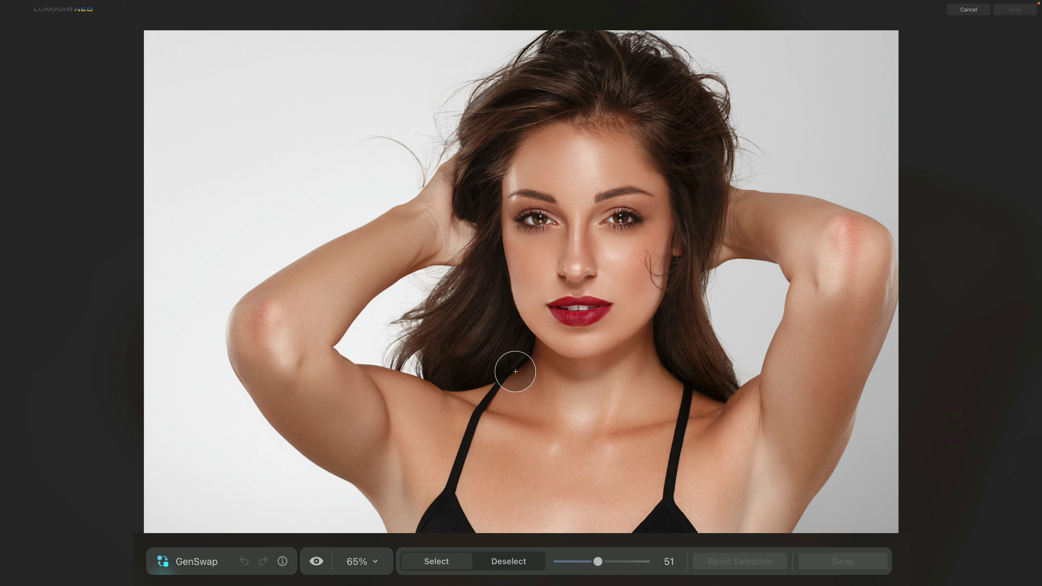
{"action": "mouse_move", "coordinate": [514, 384]}
{"action": "left_mouse_down"}
{"action": "mouse_move", "coordinate": [524, 441]}
{"action": "mouse_move", "coordinate": [549, 453]}
{"action": "mouse_move", "coordinate": [596, 457]}
{"action": "mouse_move", "coordinate": [645, 421]}
{"action": "left_mouse_up"}
{"action": "mouse_move", "coordinate": [668, 367]}
{"action": "left_mouse_down"}
{"action": "mouse_move", "coordinate": [625, 455]}
{"action": "mouse_move", "coordinate": [568, 467]}
{"action": "mouse_move", "coordinate": [522, 453]}
{"action": "mouse_move", "coordinate": [512, 370]}
{"action": "mouse_move", "coordinate": [521, 420]}
{"action": "mouse_move", "coordinate": [568, 460]}
{"action": "left_mouse_up"}
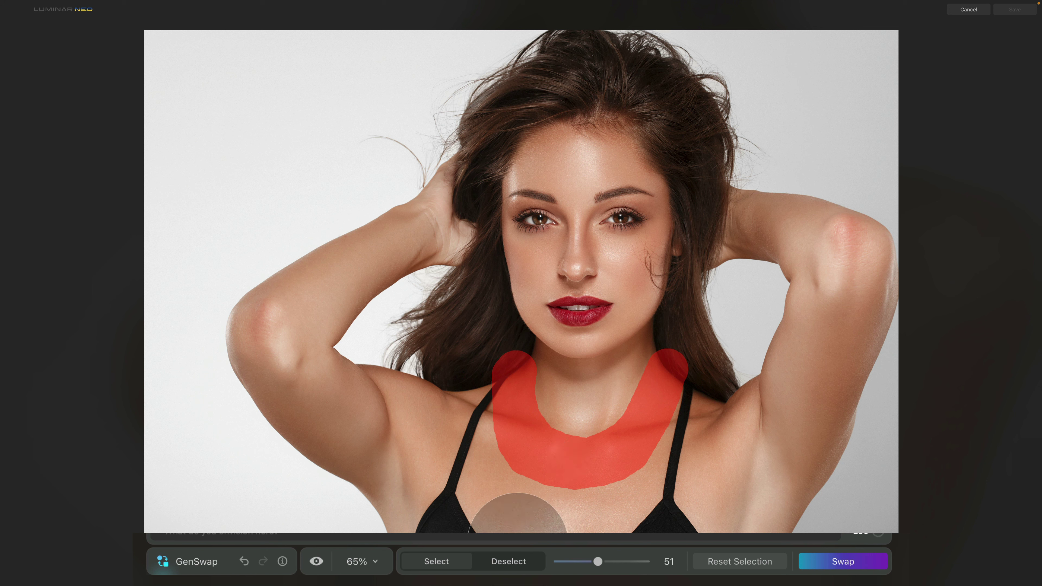
{"action": "left_click", "coordinate": [516, 563]}
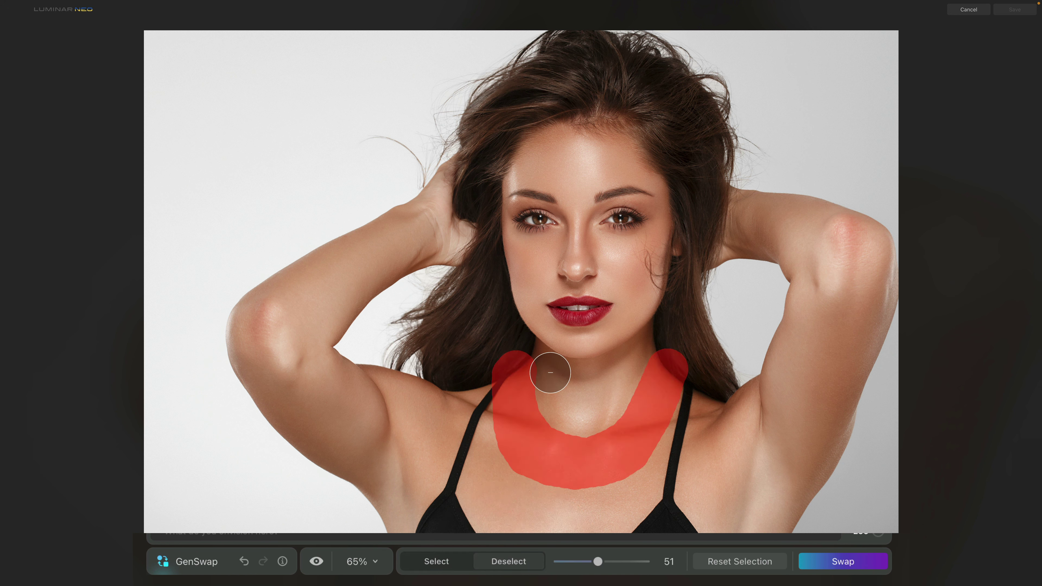
{"action": "mouse_move", "coordinate": [548, 357]}
{"action": "left_mouse_down"}
{"action": "mouse_move", "coordinate": [558, 410]}
{"action": "mouse_move", "coordinate": [573, 418]}
{"action": "mouse_move", "coordinate": [619, 395]}
{"action": "mouse_move", "coordinate": [561, 415]}
{"action": "left_mouse_up"}
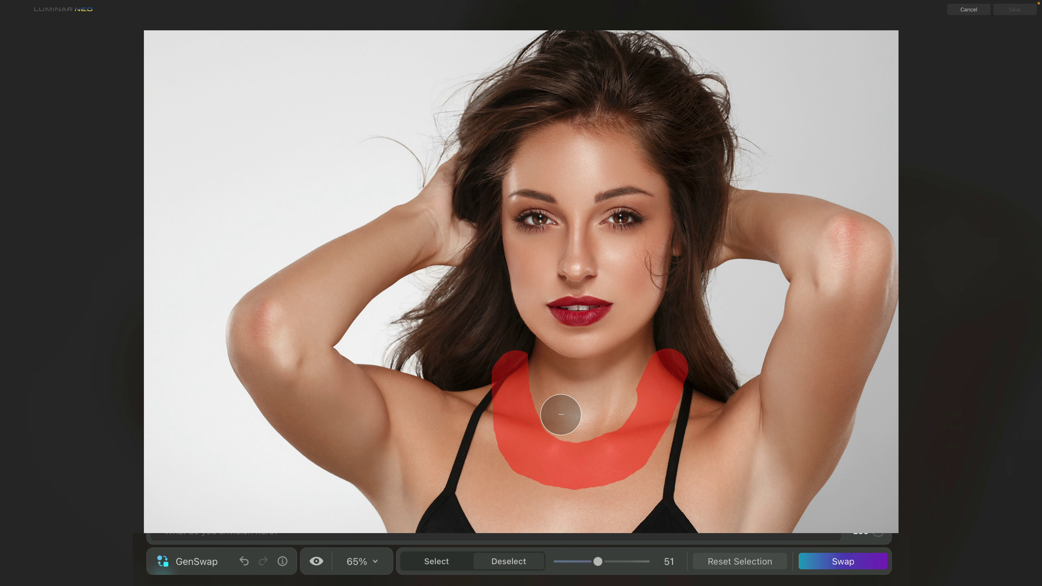
Reset the painted neckline selection, trying out undoing the reset before clearing it again
{"action": "left_click", "coordinate": [735, 562]}
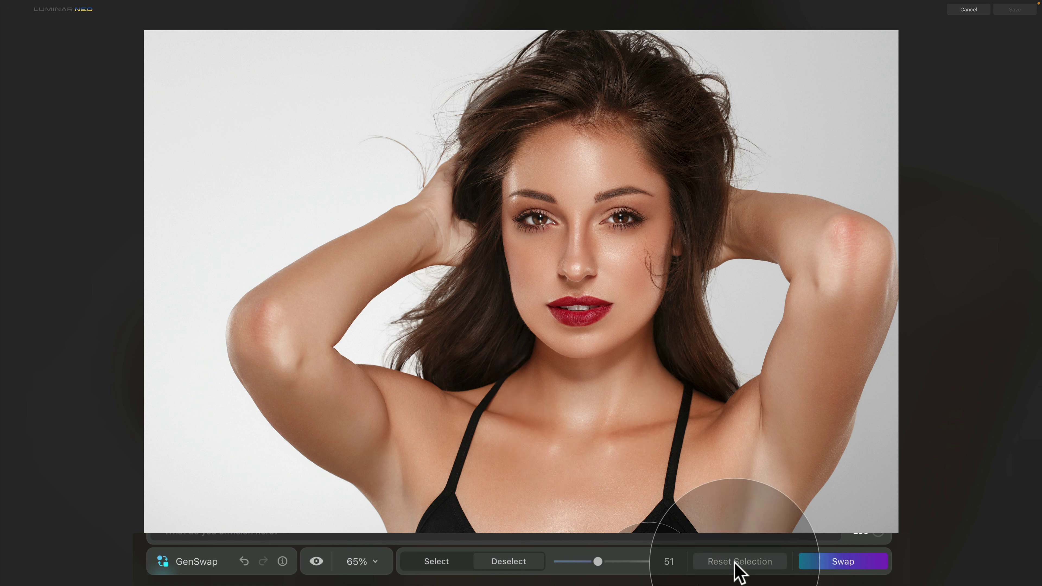
{"action": "key", "text": "ctrl+z"}
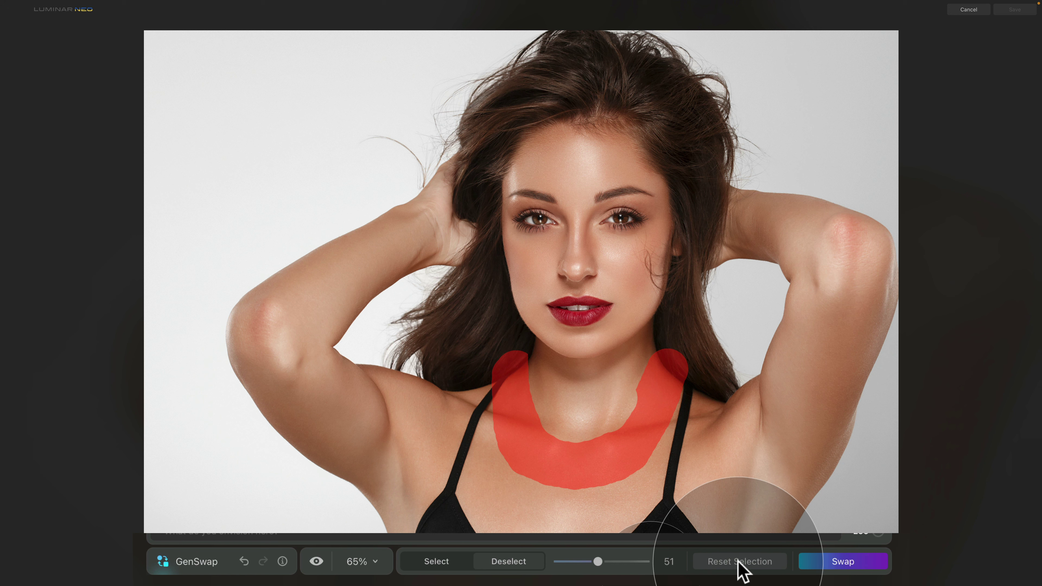
{"action": "left_click", "coordinate": [738, 566]}
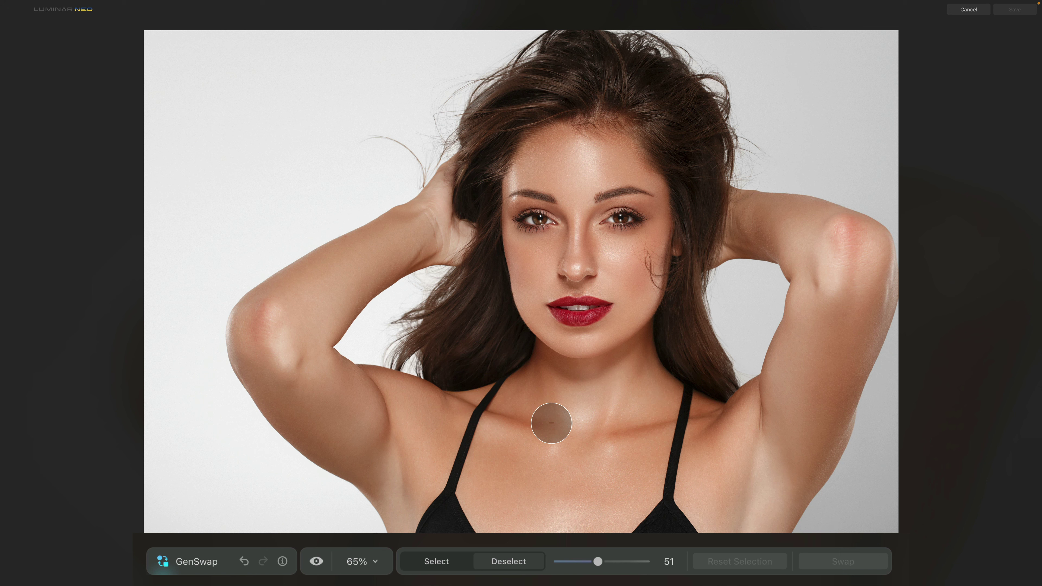
Paint a U-shaped necklace selection around the woman's neckline and swap it using the prompt "dark pearl necklace"
{"action": "left_click", "coordinate": [440, 560]}
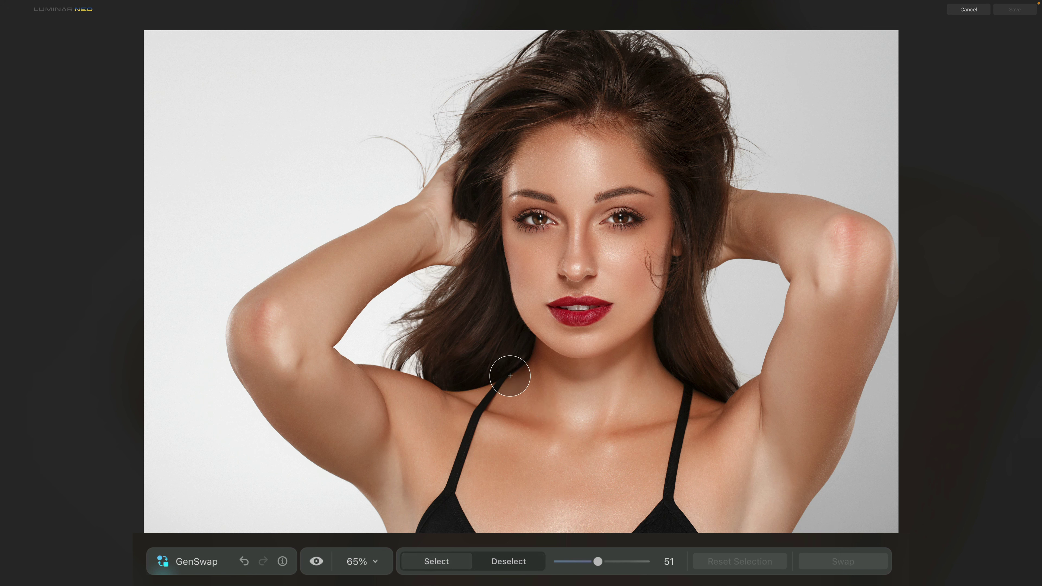
{"action": "mouse_move", "coordinate": [511, 371]}
{"action": "left_mouse_down"}
{"action": "mouse_move", "coordinate": [512, 425]}
{"action": "mouse_move", "coordinate": [533, 452]}
{"action": "mouse_move", "coordinate": [563, 461]}
{"action": "mouse_move", "coordinate": [655, 423]}
{"action": "mouse_move", "coordinate": [674, 368]}
{"action": "mouse_move", "coordinate": [656, 431]}
{"action": "mouse_move", "coordinate": [623, 466]}
{"action": "mouse_move", "coordinate": [574, 477]}
{"action": "left_mouse_up"}
{"action": "mouse_move", "coordinate": [558, 473]}
{"action": "left_mouse_down"}
{"action": "mouse_move", "coordinate": [514, 426]}
{"action": "mouse_move", "coordinate": [507, 387]}
{"action": "left_mouse_up"}
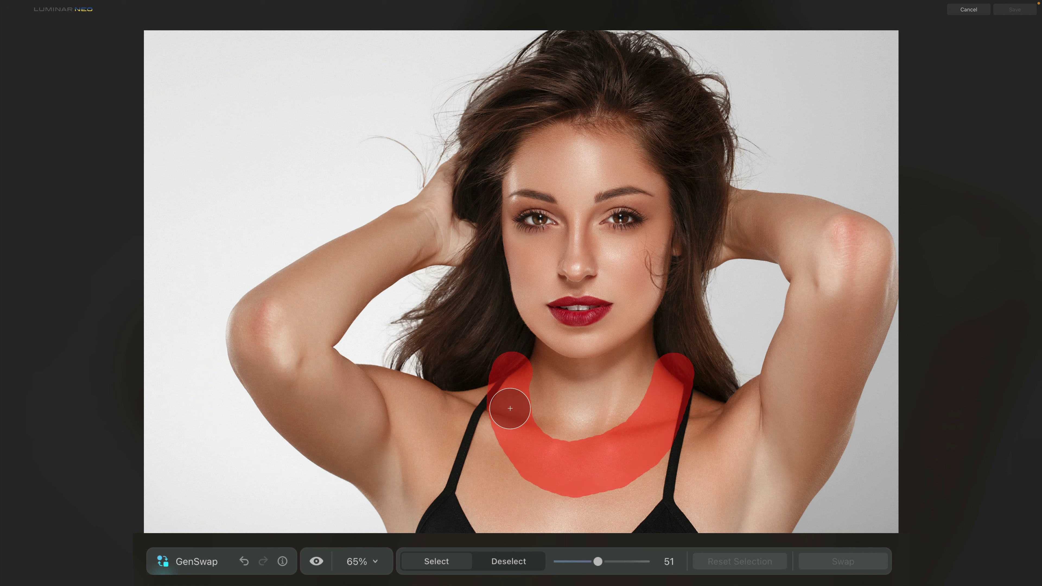
{"action": "left_click_drag", "start_coordinate": [534, 446], "coordinate": [565, 463]}
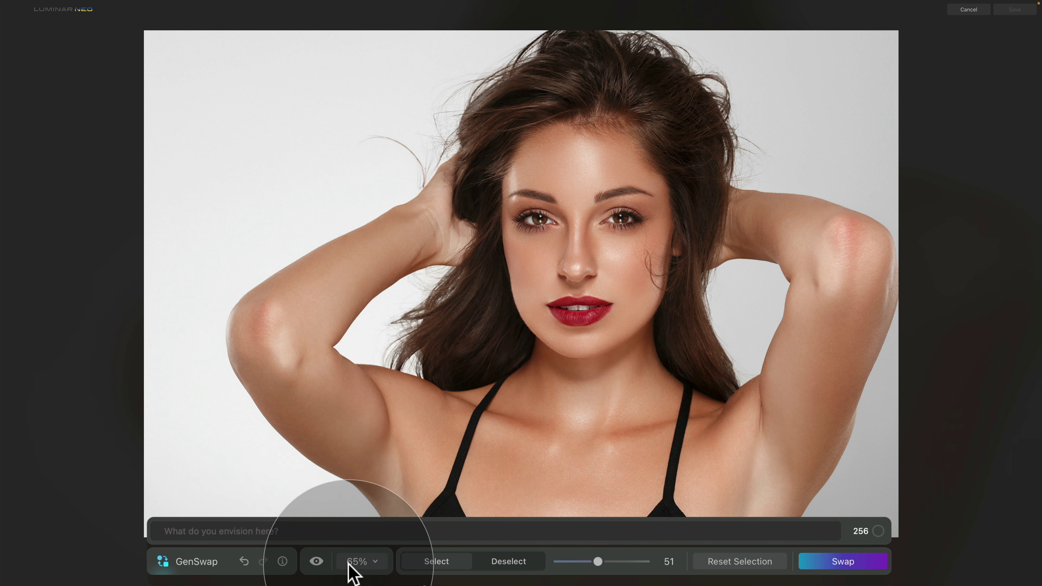
{"action": "left_click", "coordinate": [219, 529]}
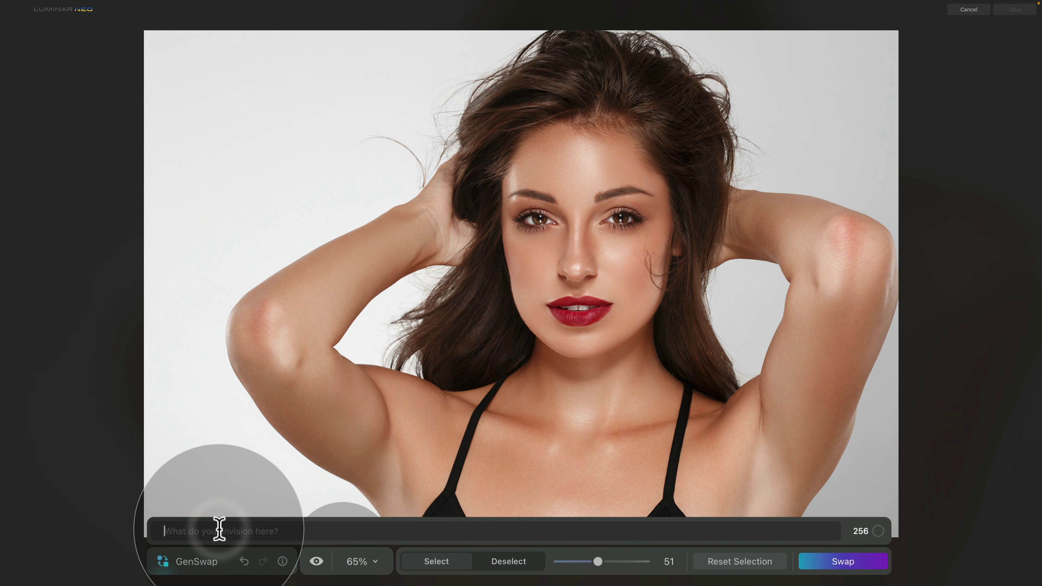
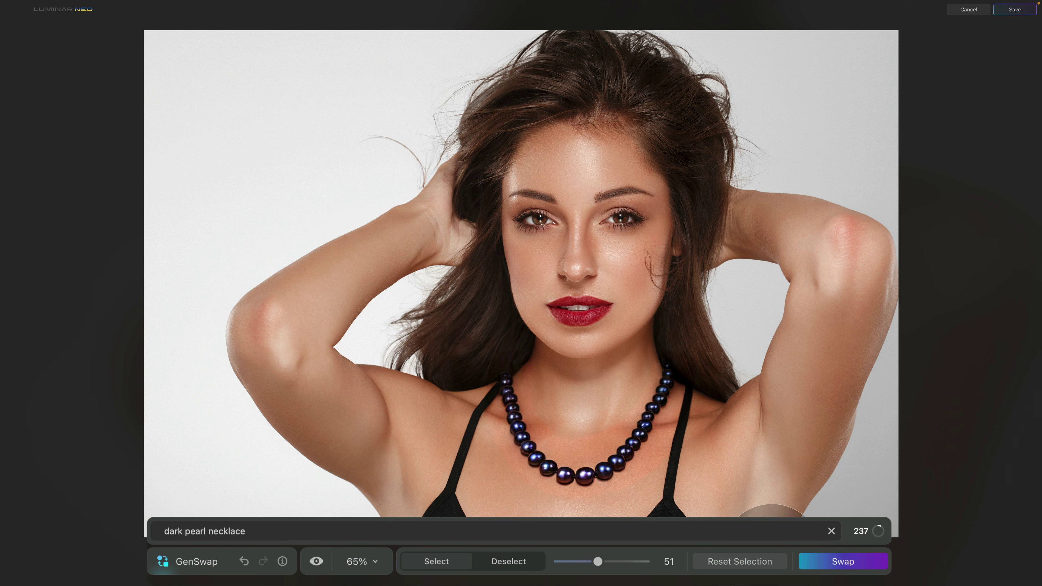
Compare the portrait before and after the necklace swap, and try undoing and redoing the last action
{"action": "left_click", "coordinate": [317, 561]}
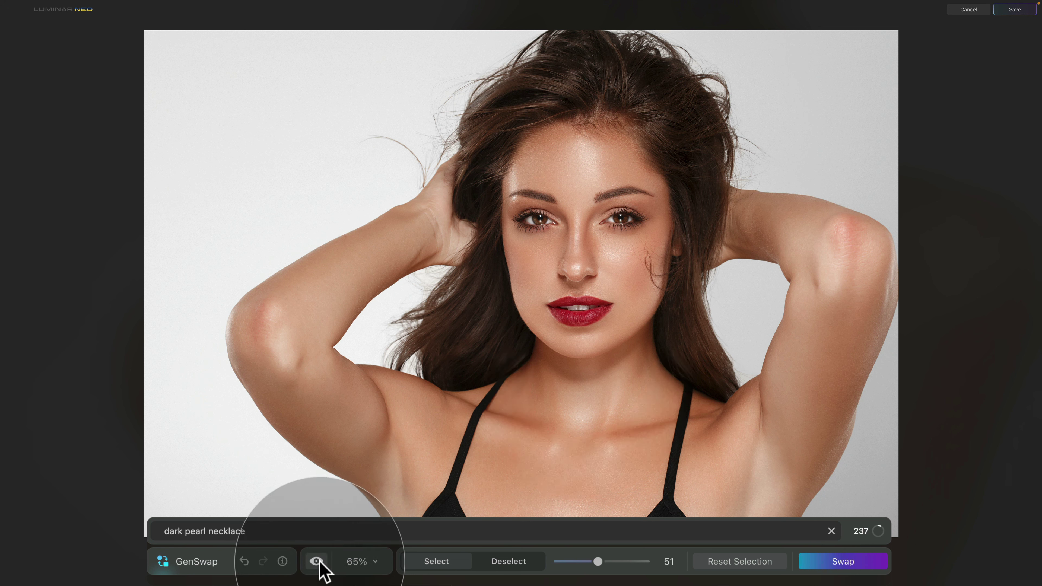
{"action": "left_click", "coordinate": [319, 563]}
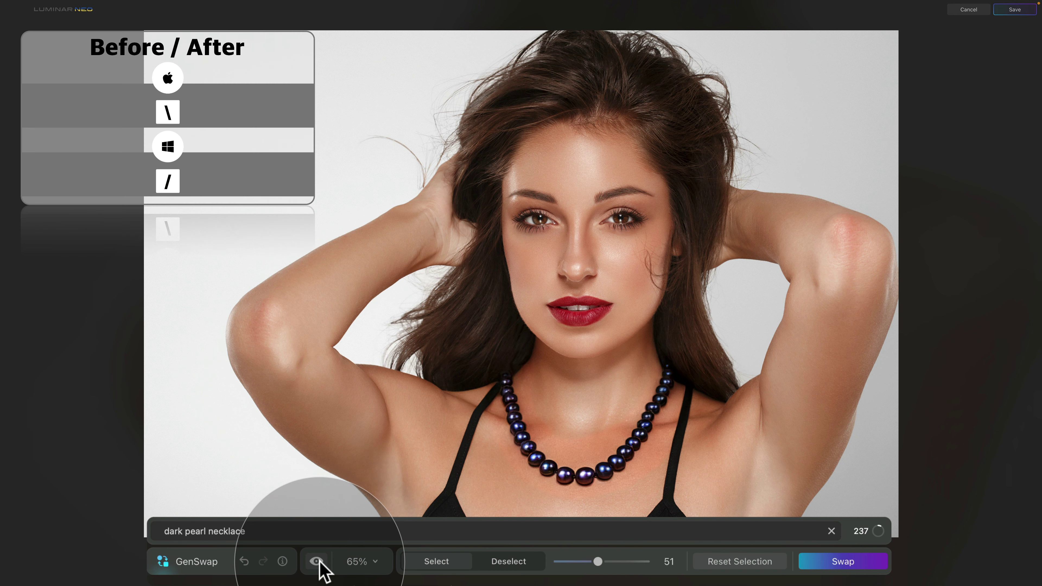
{"action": "left_click", "coordinate": [245, 561]}
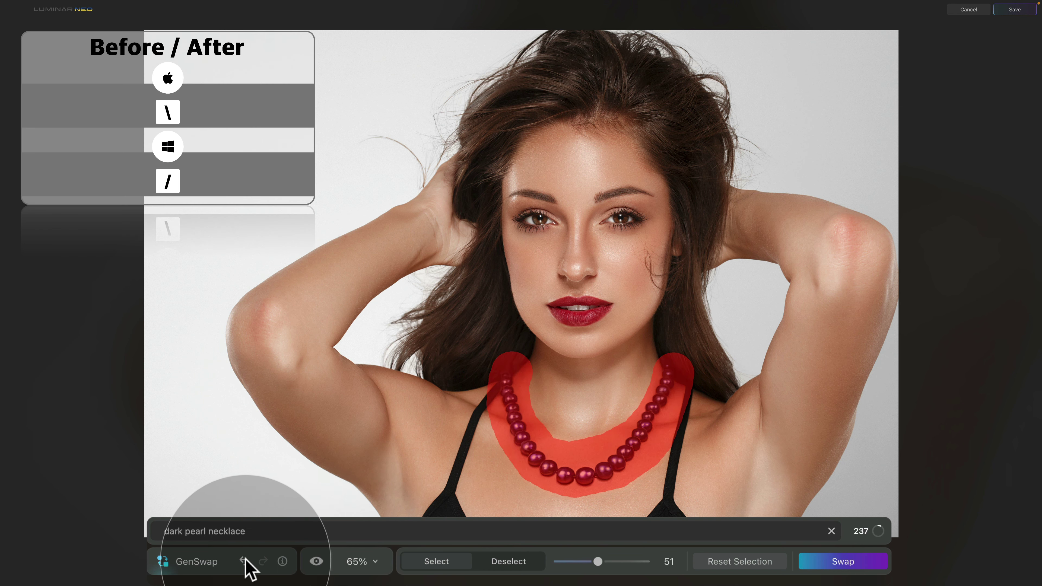
{"action": "left_click", "coordinate": [259, 562]}
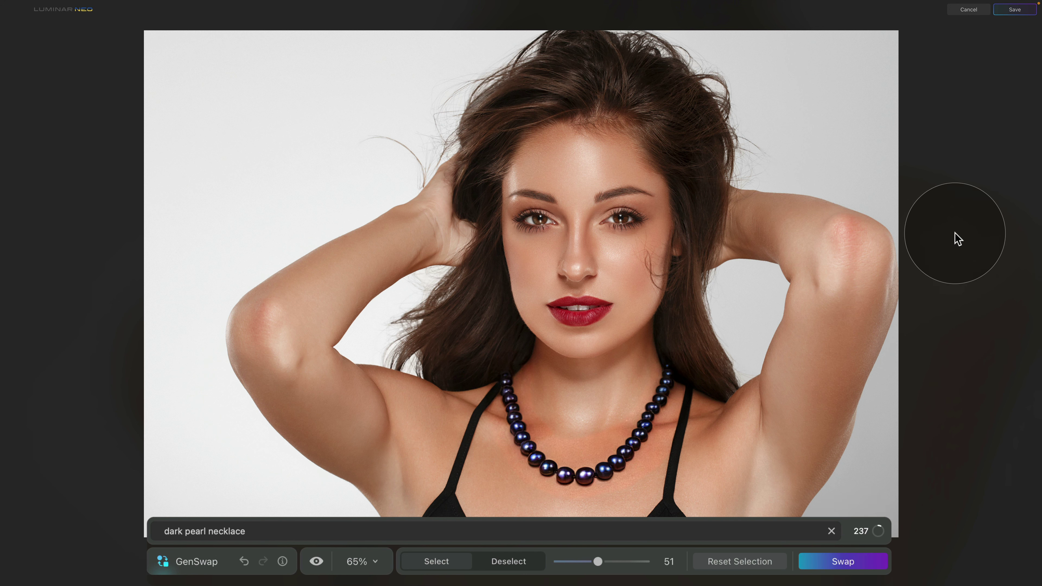
Save the portrait with the generated necklace and return to the Examples album
{"action": "left_click", "coordinate": [1013, 11]}
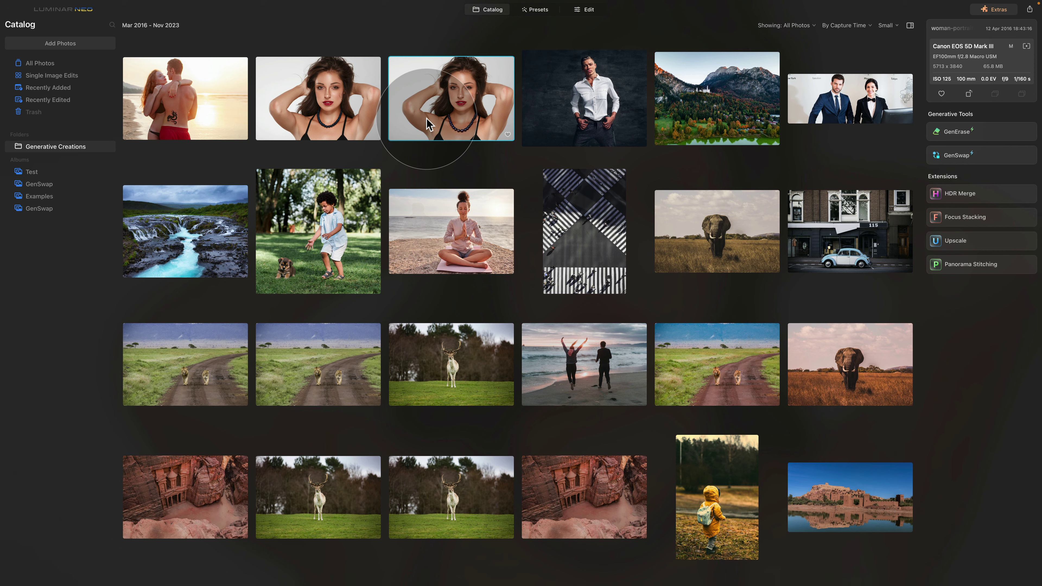
{"action": "left_click", "coordinate": [81, 199]}
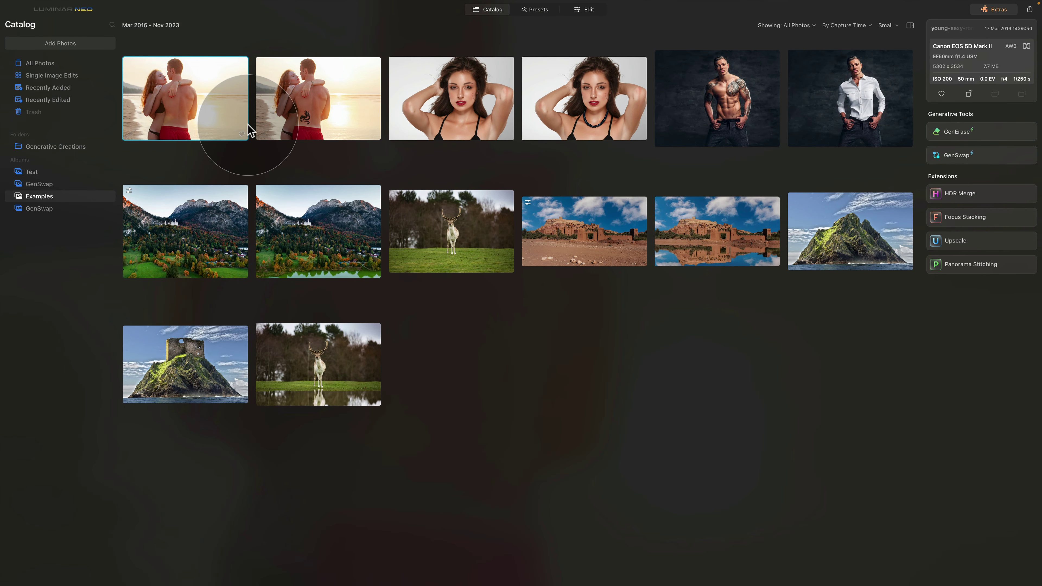
Examine the original and swapped example photos at full size: the dragon tattoo, necklace, white shirt and castle landscape with a lake
{"action": "double_click", "coordinate": [213, 100]}
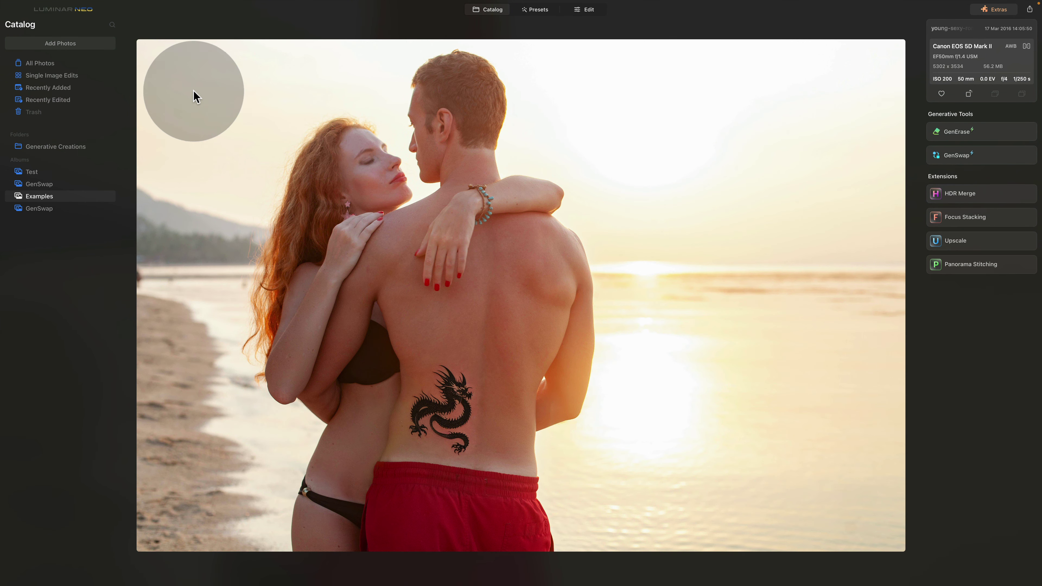
{"action": "double_click", "coordinate": [528, 416]}
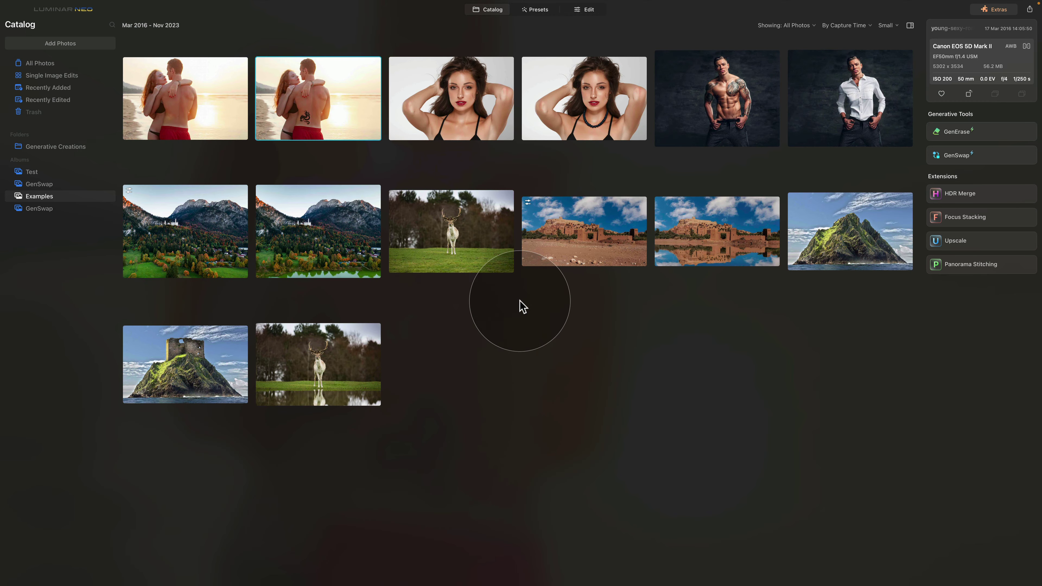
{"action": "left_click", "coordinate": [575, 109]}
{"action": "double_click", "coordinate": [574, 106]}
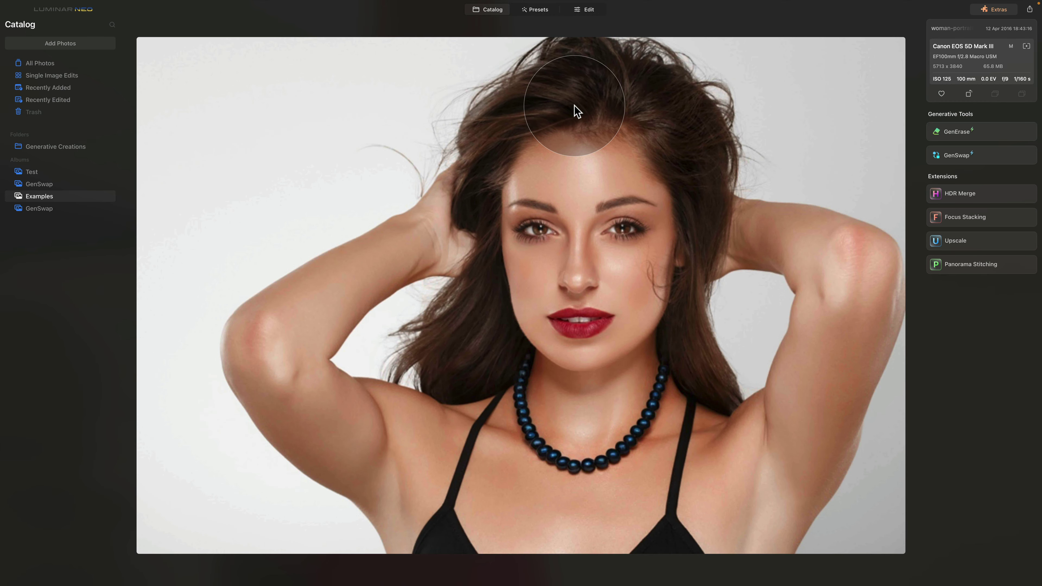
{"action": "double_click", "coordinate": [574, 105]}
{"action": "key", "text": "Right"}
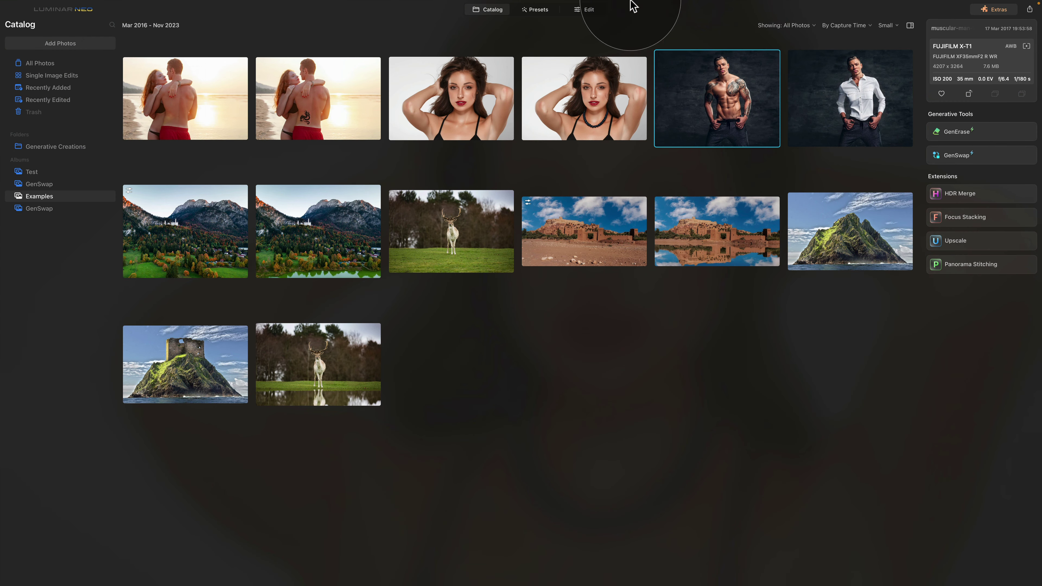
{"action": "key", "text": "Return"}
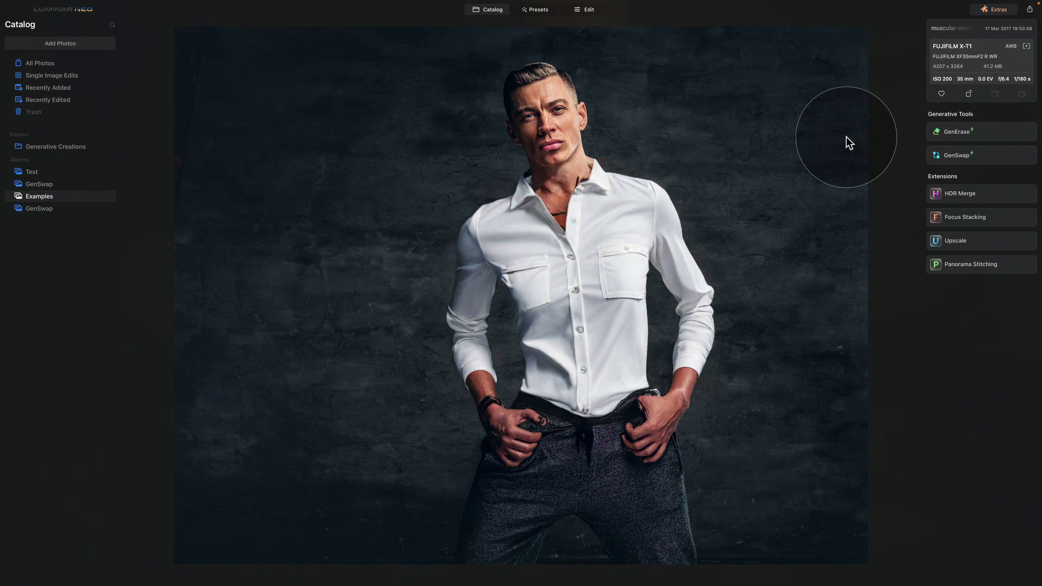
{"action": "double_click", "coordinate": [846, 136]}
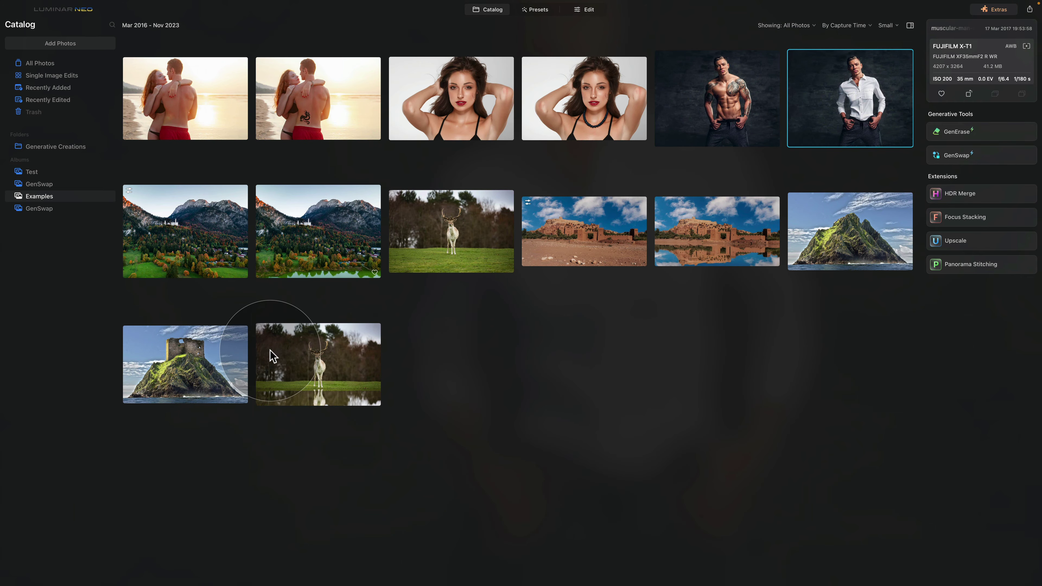
{"action": "double_click", "coordinate": [179, 258]}
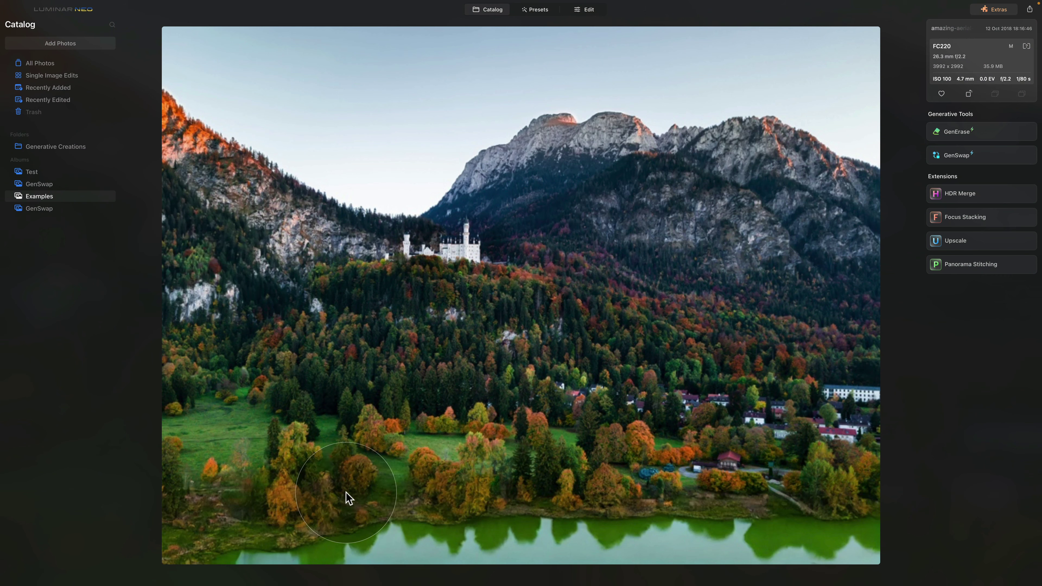
{"action": "double_click", "coordinate": [601, 531]}
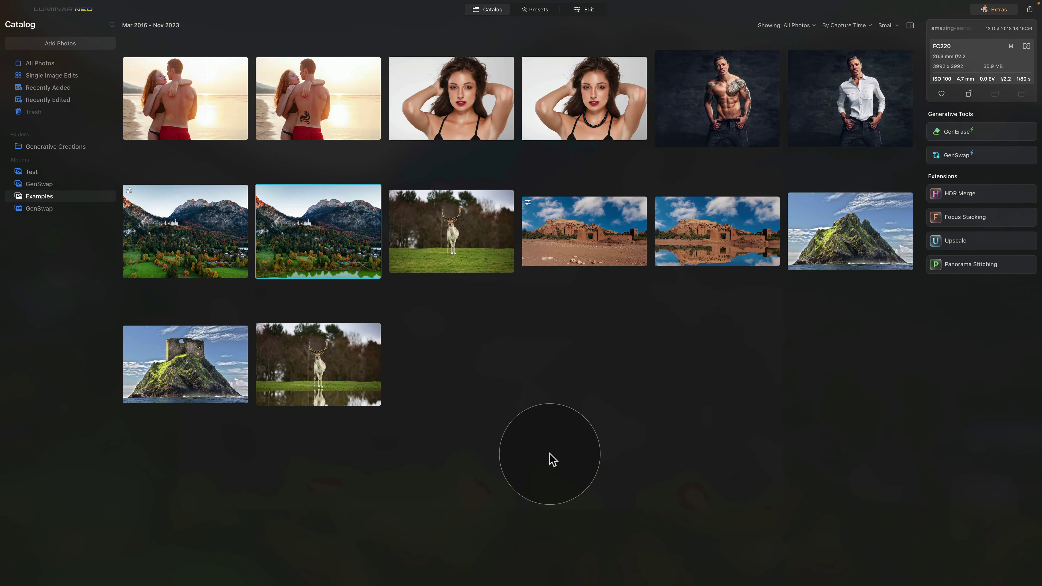
Examine the deer photo and the desert fortress photo at full size, comparing each original with its swapped water-reflection version
{"action": "double_click", "coordinate": [463, 235]}
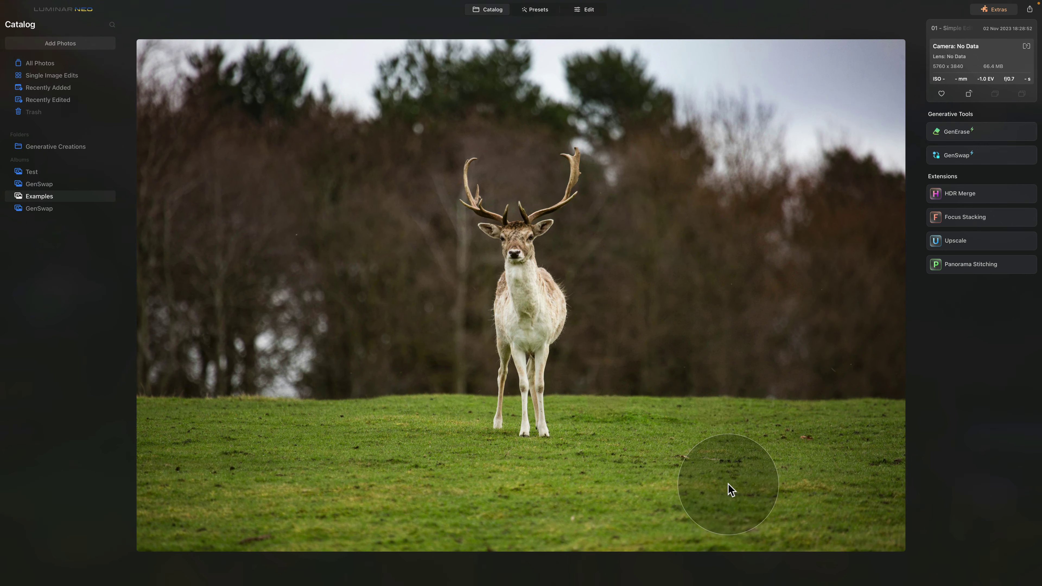
{"action": "double_click", "coordinate": [603, 491]}
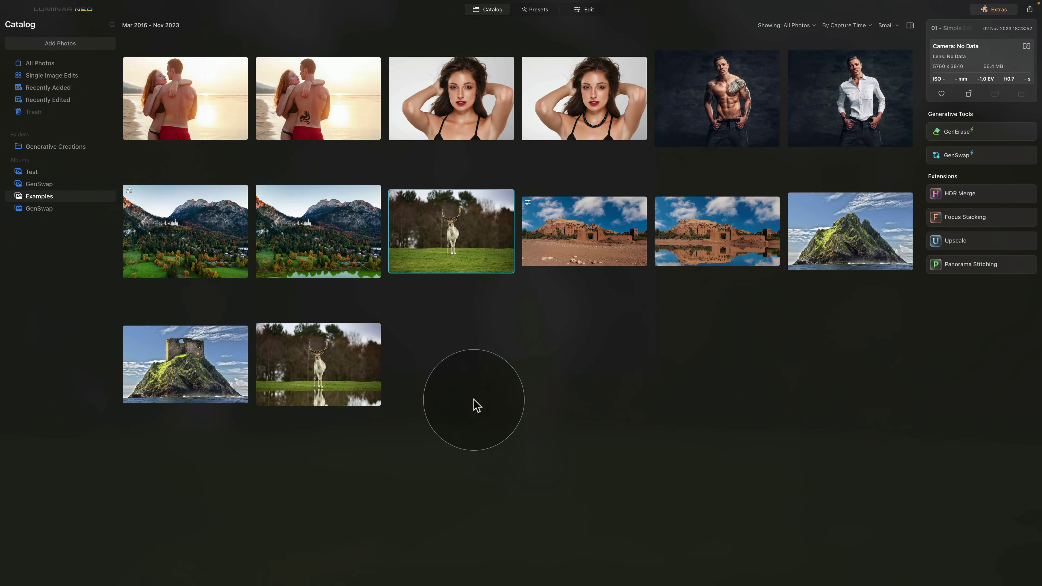
{"action": "double_click", "coordinate": [346, 363]}
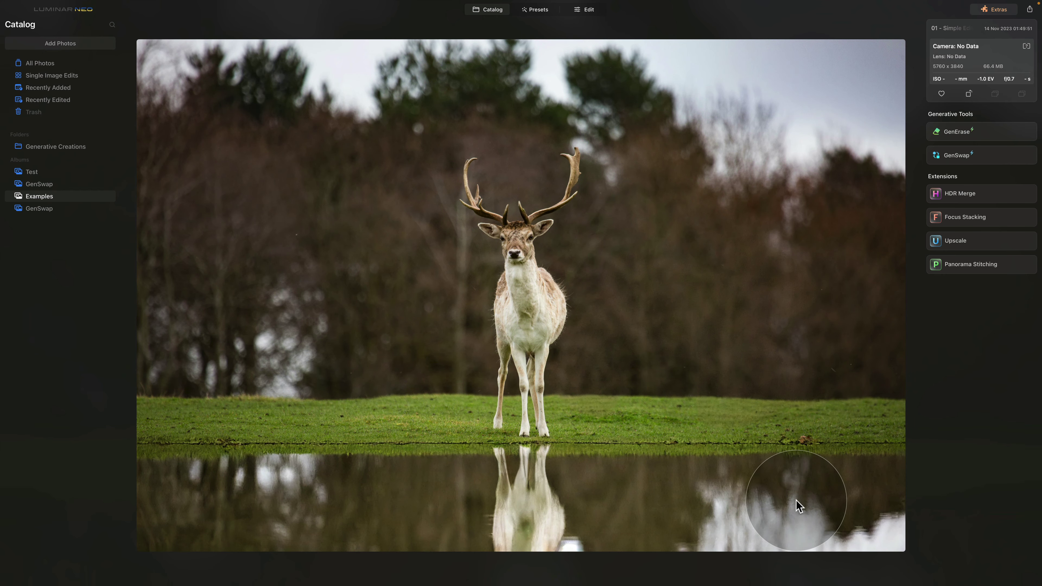
{"action": "double_click", "coordinate": [699, 484]}
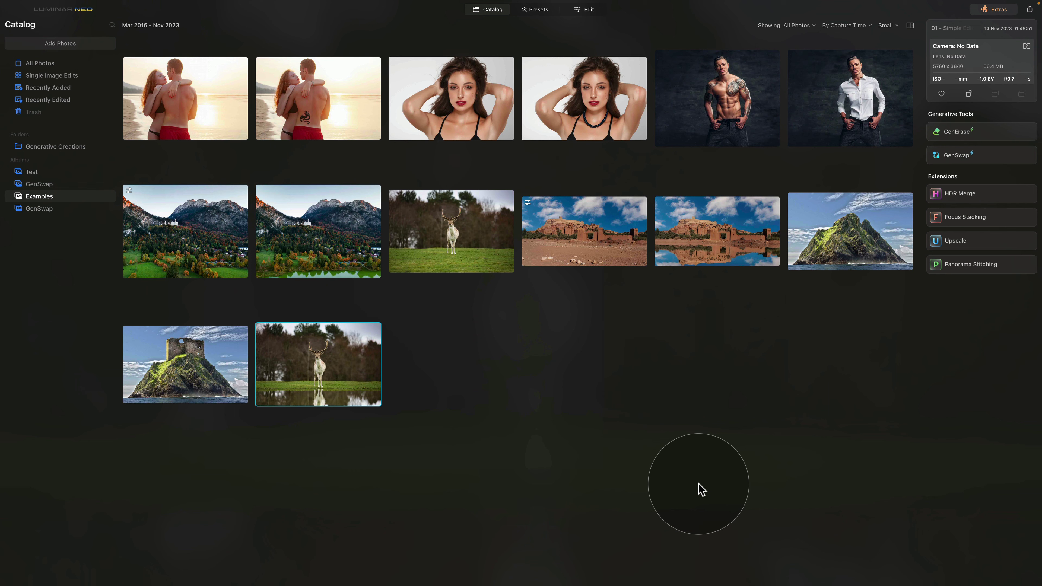
{"action": "left_click", "coordinate": [686, 230]}
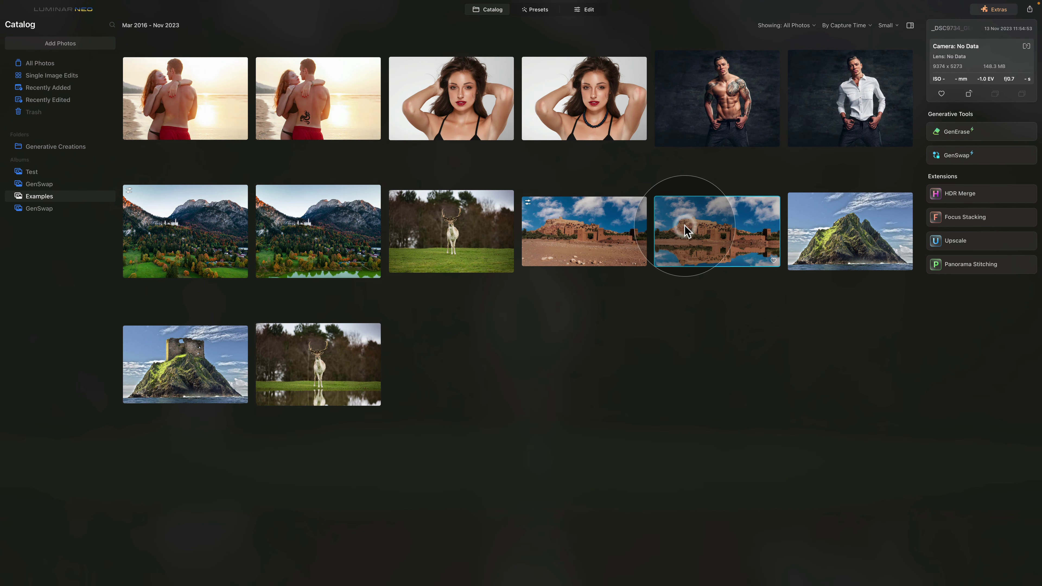
{"action": "key", "text": "Left"}
{"action": "key", "text": "space"}
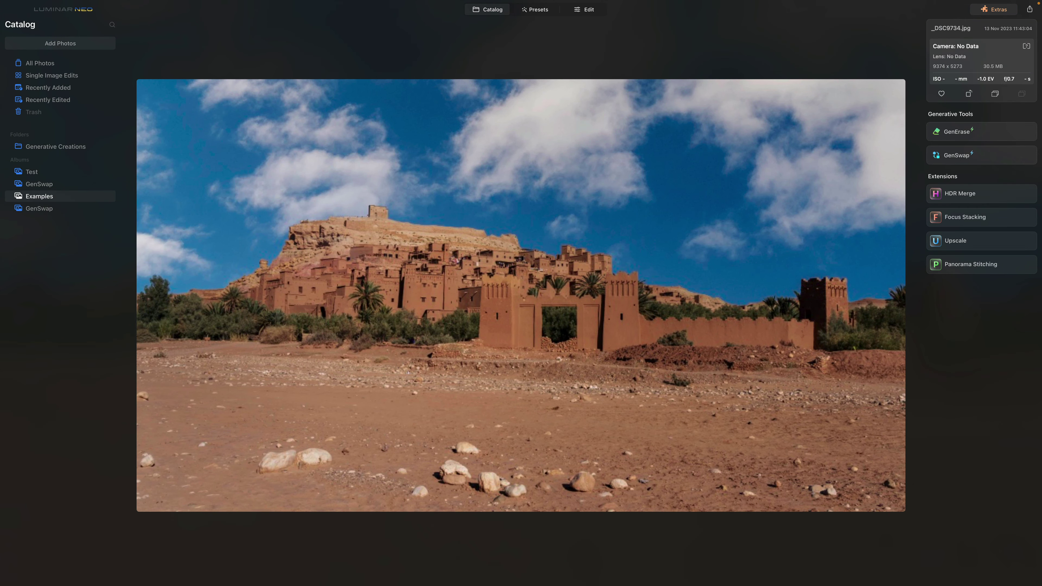
{"action": "key", "text": "Right"}
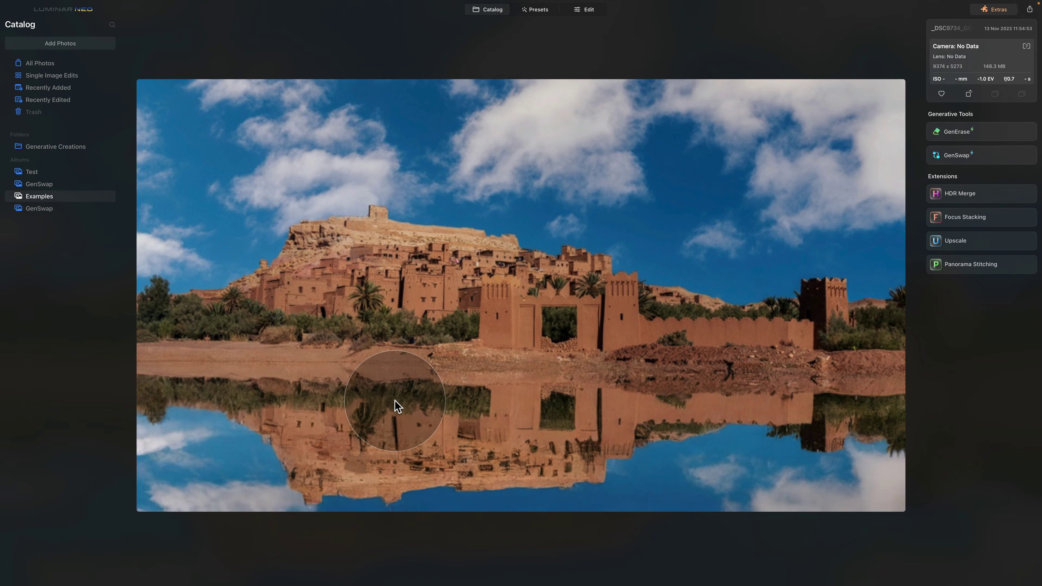
{"action": "key", "text": "Escape"}
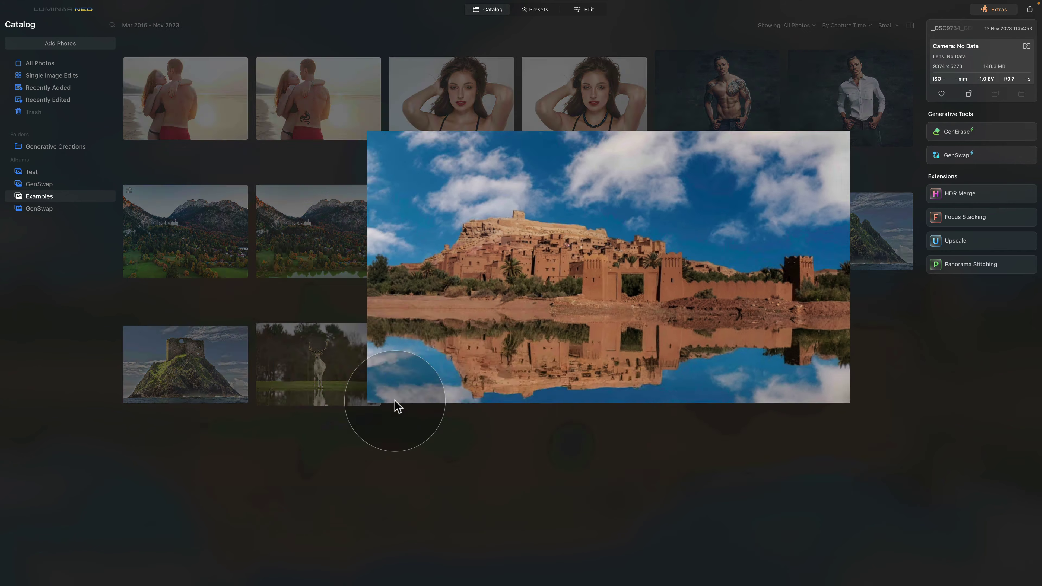
Open the island photo with the generated castle ruin for editing and set the Develop exposure to 0.59
{"action": "double_click", "coordinate": [864, 212]}
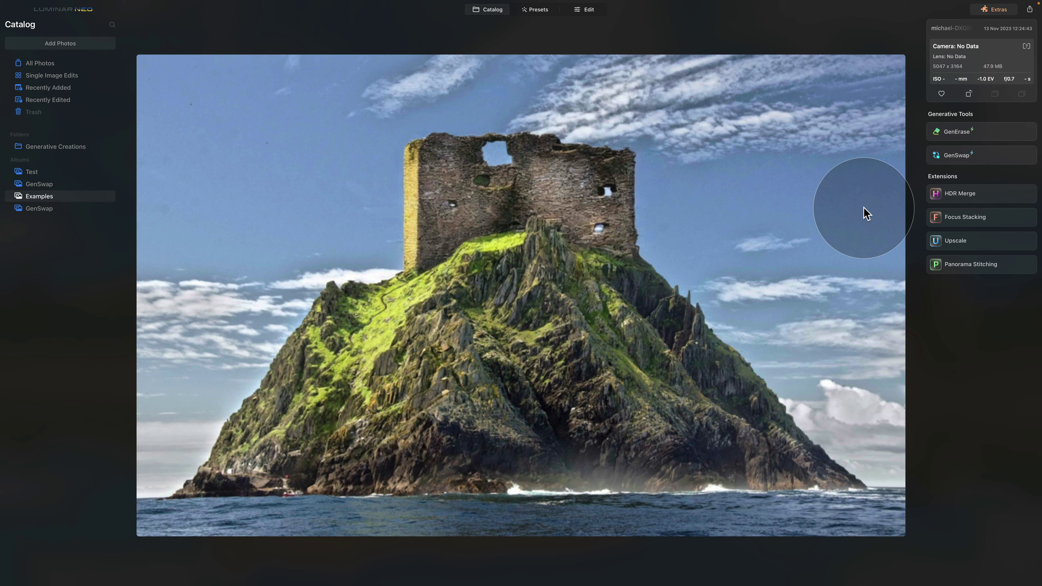
{"action": "key", "text": "backslash"}
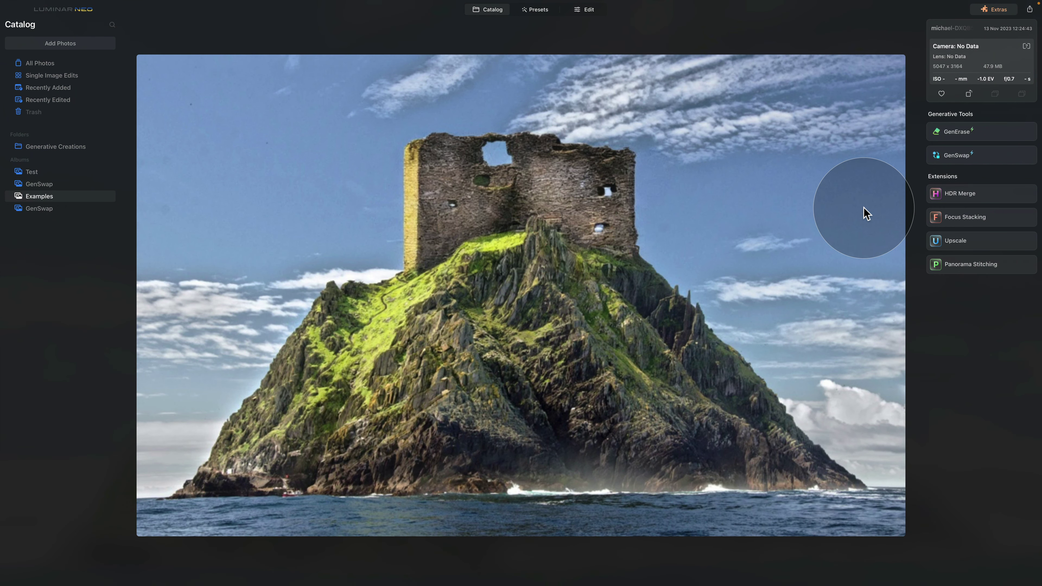
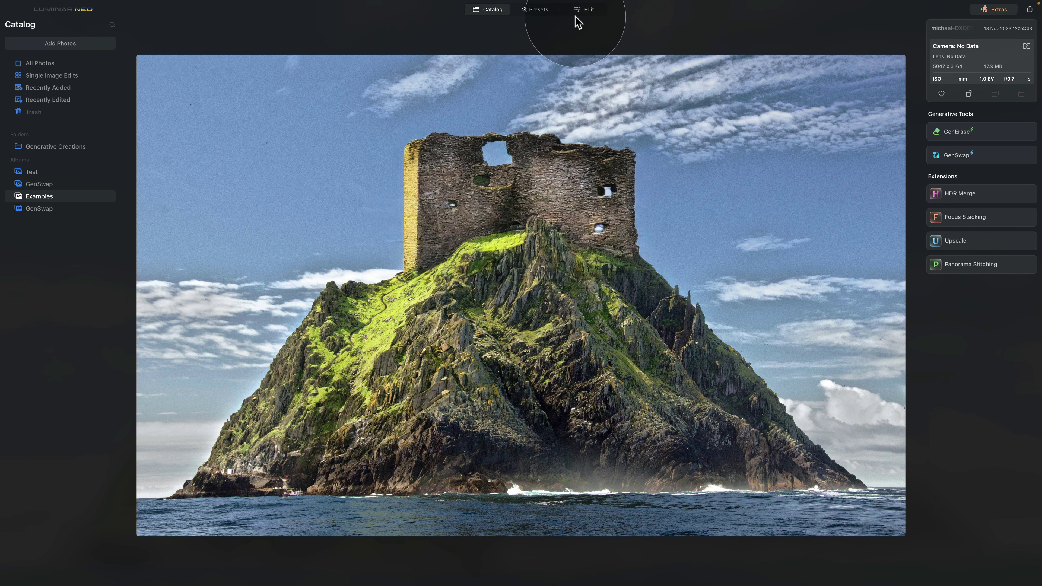
{"action": "left_click", "coordinate": [588, 11]}
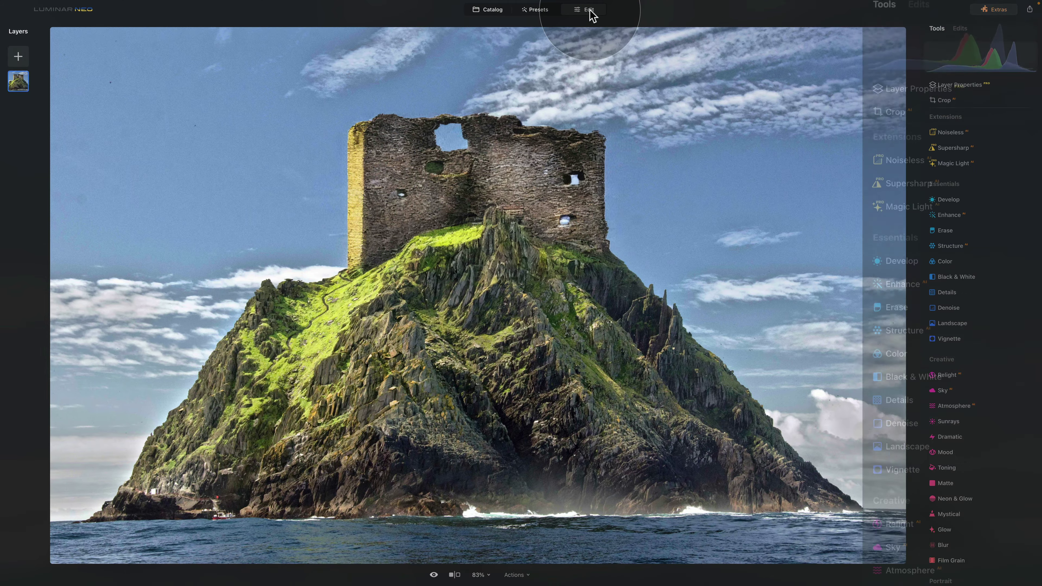
{"action": "left_click", "coordinate": [895, 187]}
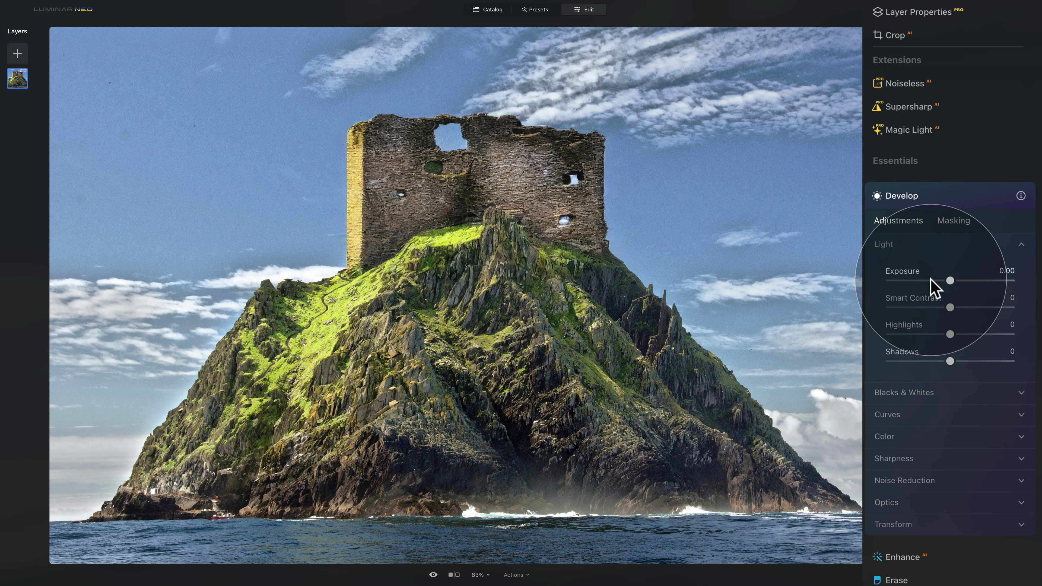
{"action": "left_click_drag", "start_coordinate": [949, 281], "coordinate": [957, 281]}
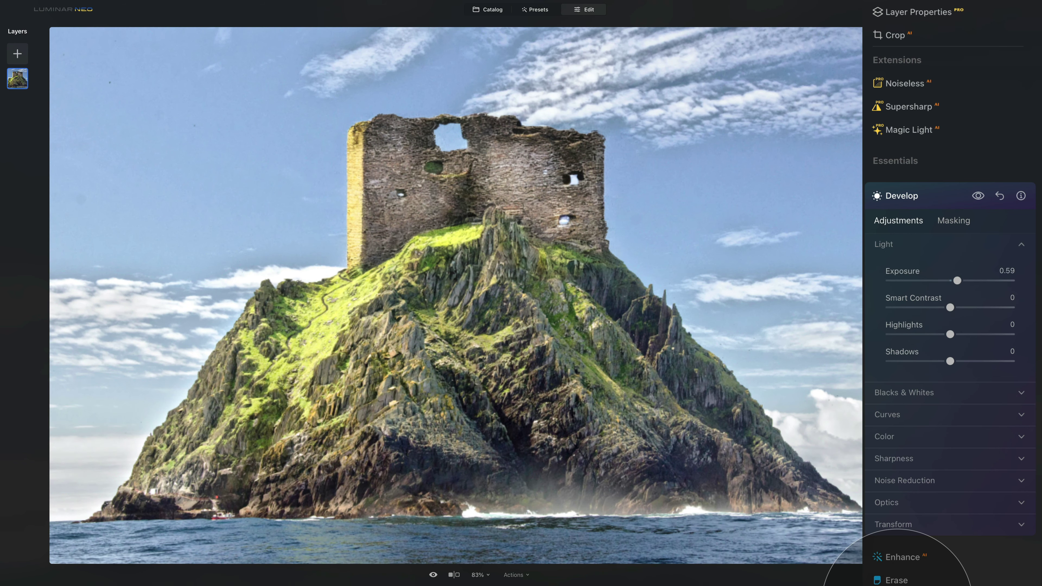
Mask the Develop adjustment with a radial gradient centred on the castle ruin, covering its walls and the upper slope
{"action": "left_click", "coordinate": [957, 221]}
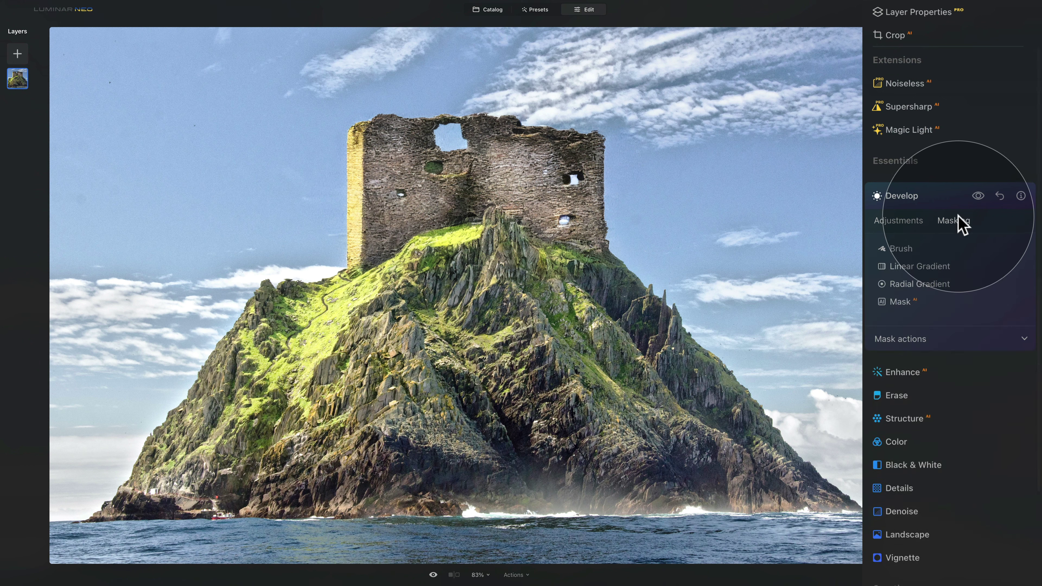
{"action": "left_click", "coordinate": [944, 284]}
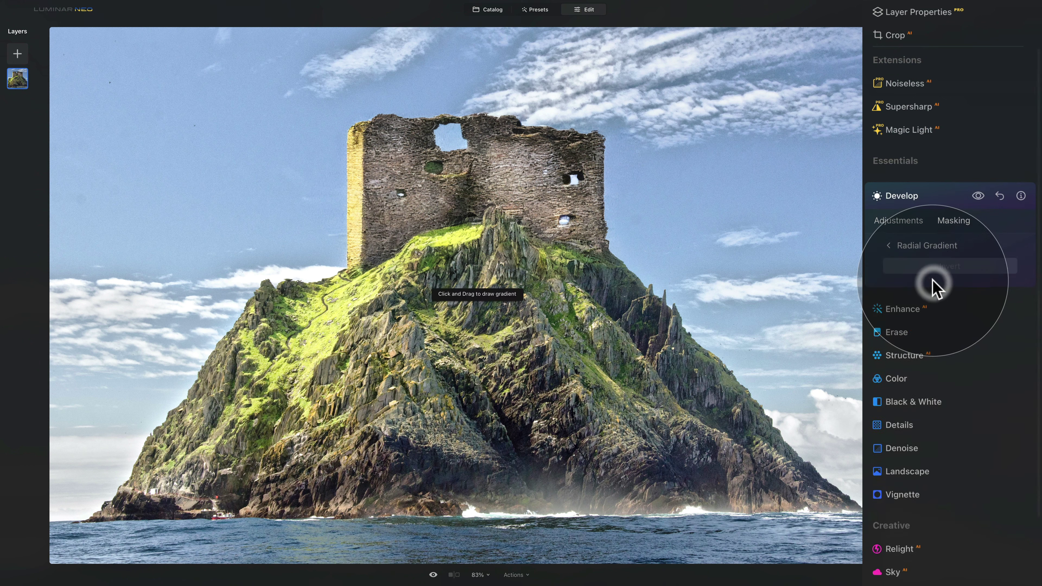
{"action": "mouse_move", "coordinate": [465, 204]}
{"action": "left_mouse_down"}
{"action": "mouse_move", "coordinate": [489, 220]}
{"action": "mouse_move", "coordinate": [548, 214]}
{"action": "left_mouse_up"}
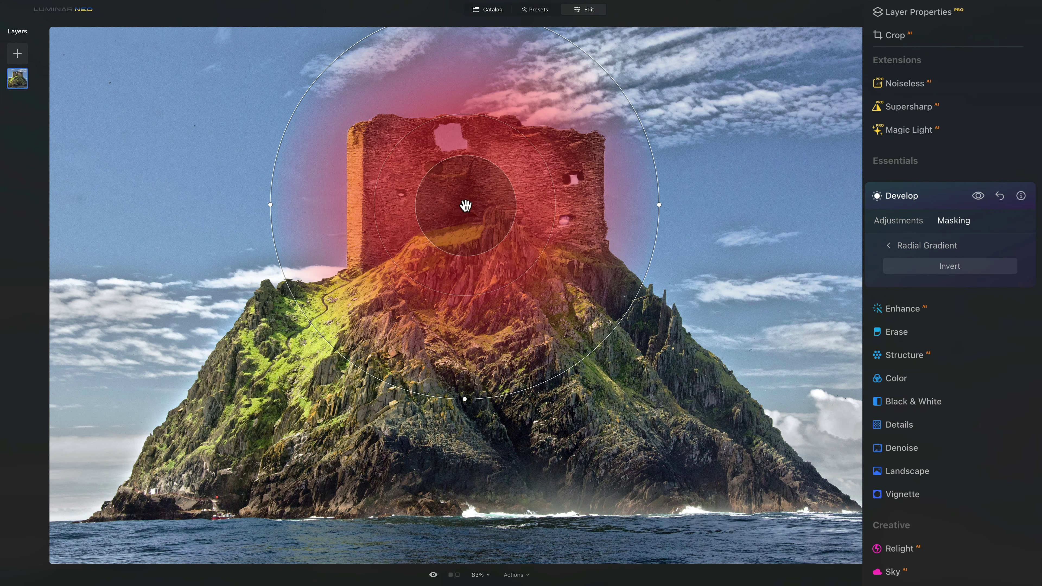
{"action": "left_click_drag", "start_coordinate": [472, 205], "coordinate": [479, 204]}
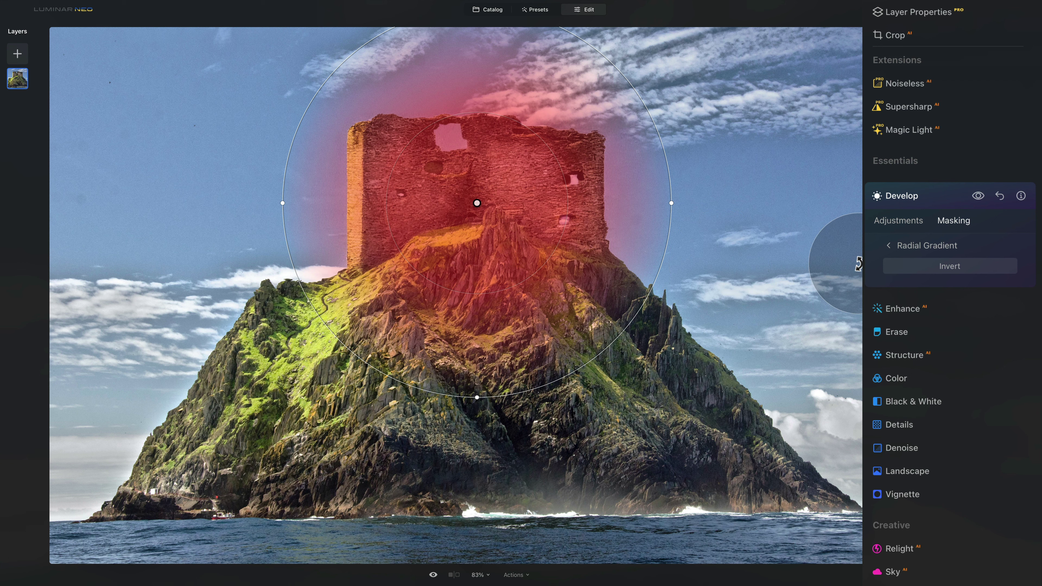
Try inverting the castle's radial gradient mask, restore its original direction and return to the Develop adjustments
{"action": "left_click", "coordinate": [956, 267]}
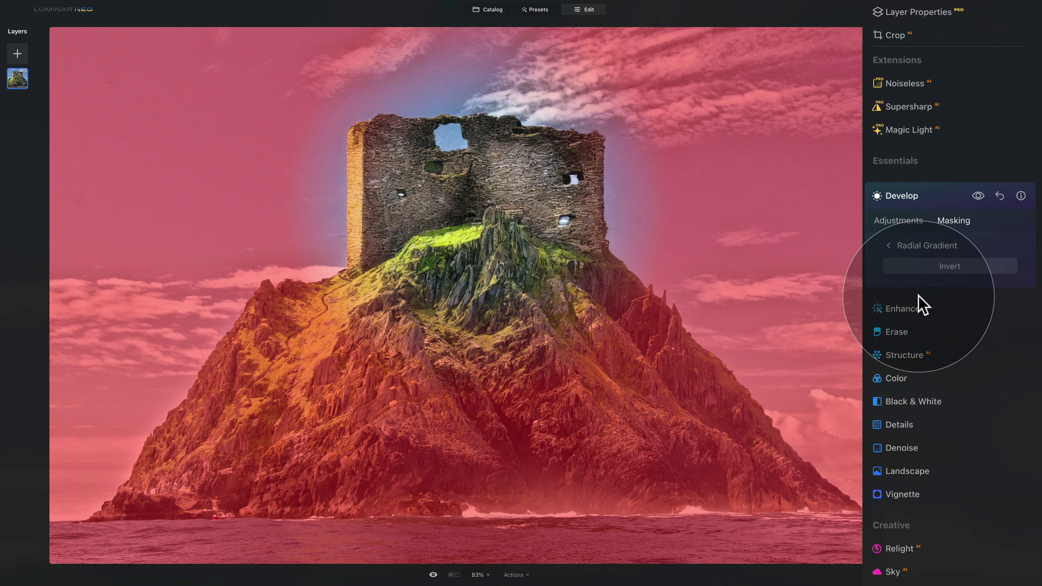
{"action": "left_click", "coordinate": [942, 267]}
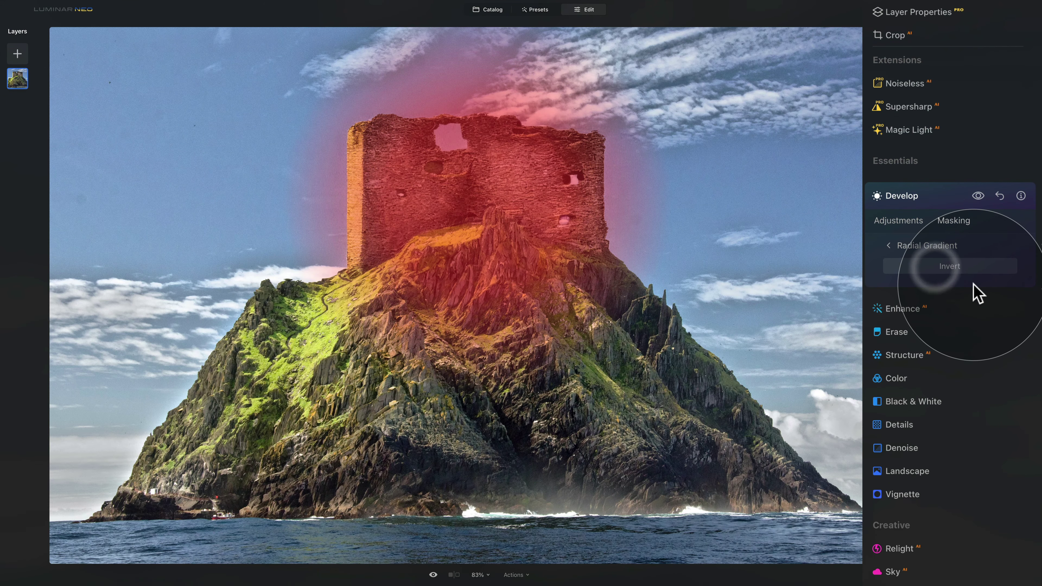
{"action": "left_click", "coordinate": [893, 224]}
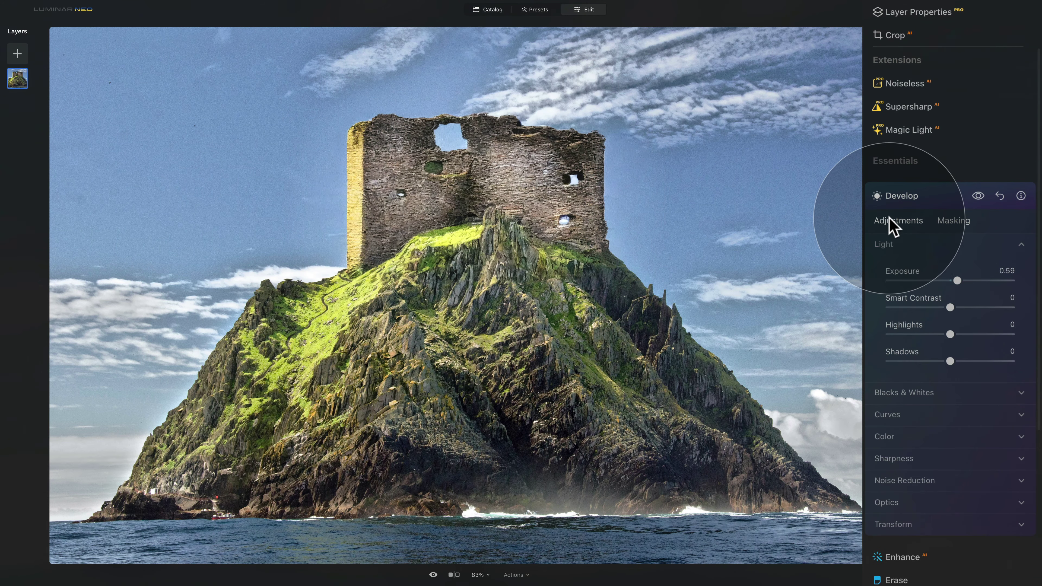